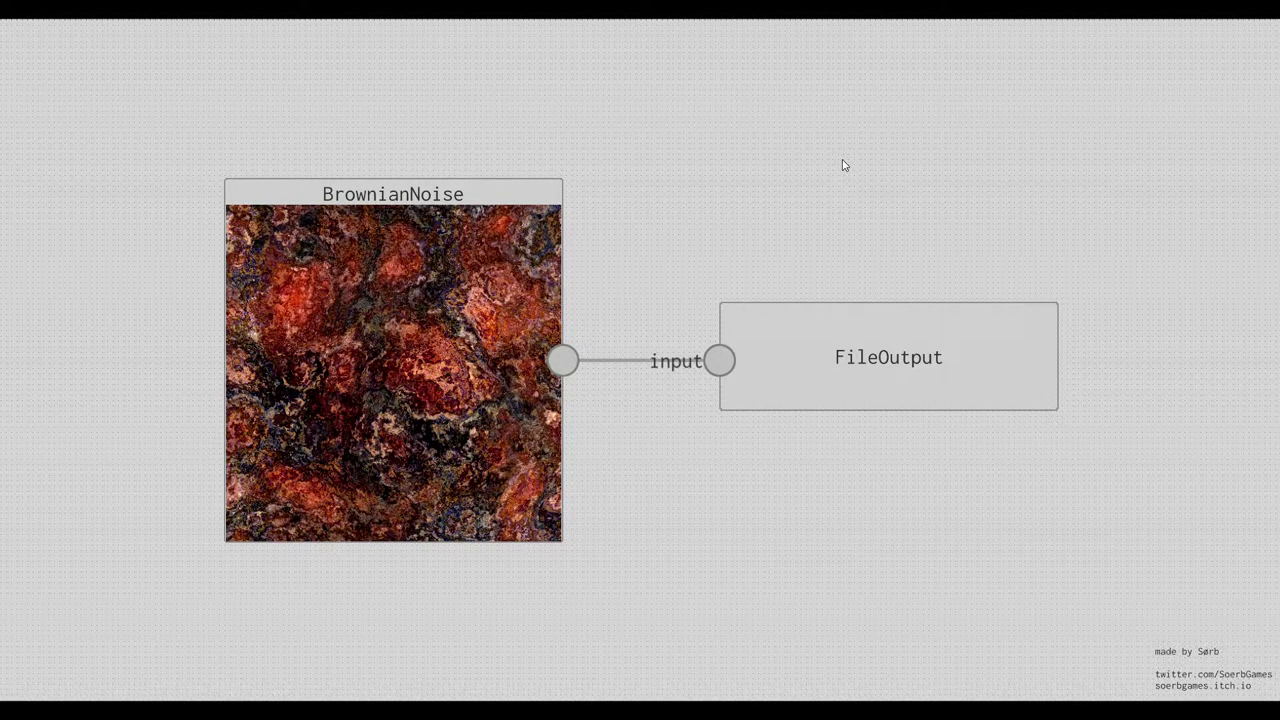
# Set the BrownianNoise contrast to 0.46, brightness to 0.07 and warp to 0.36, and randomize its parameters several times for a swirling green pattern.
pyautogui.click(419, 282)
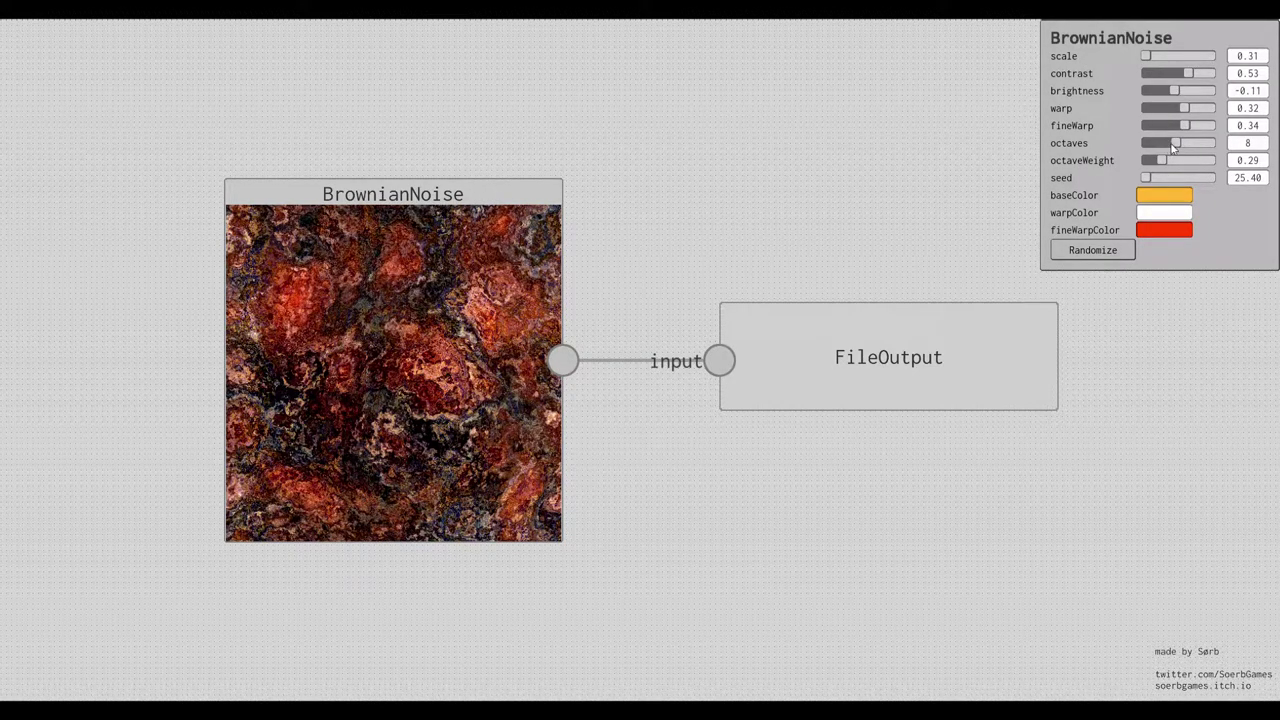
pyautogui.moveTo(1190, 78); pyautogui.dragTo(1186, 109)
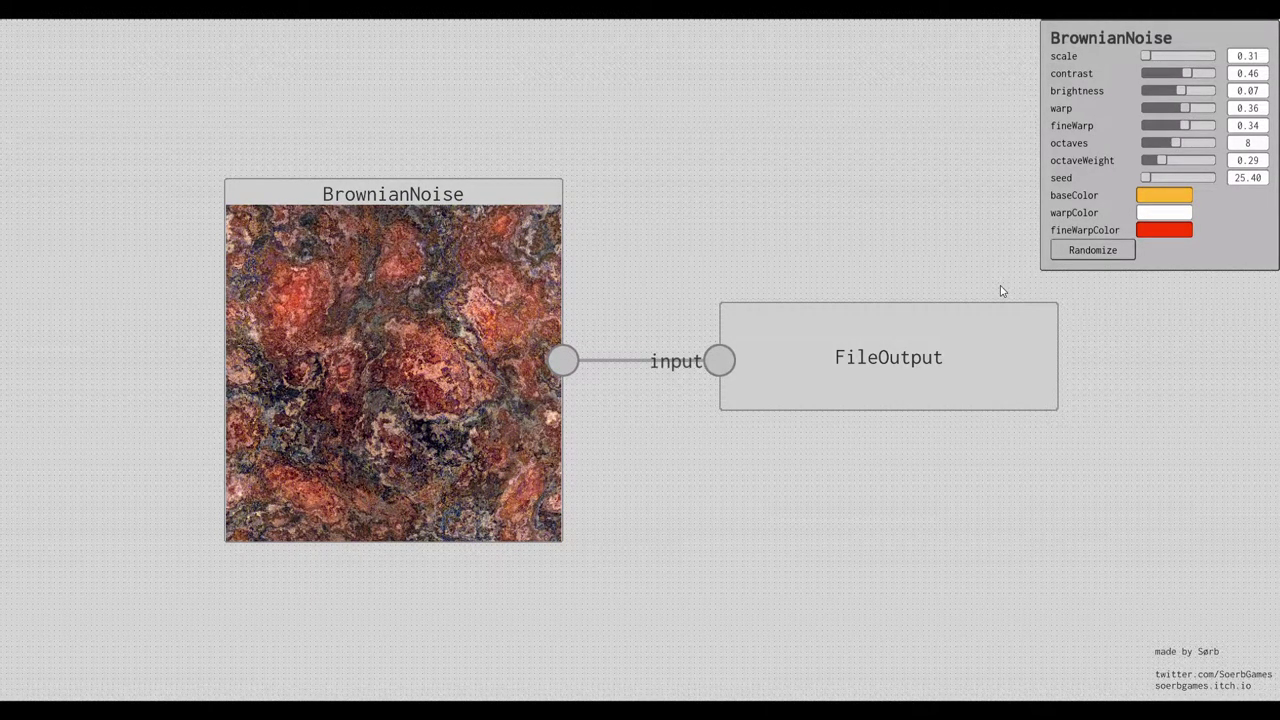
pyautogui.click(1092, 250)
pyautogui.click(1092, 250)
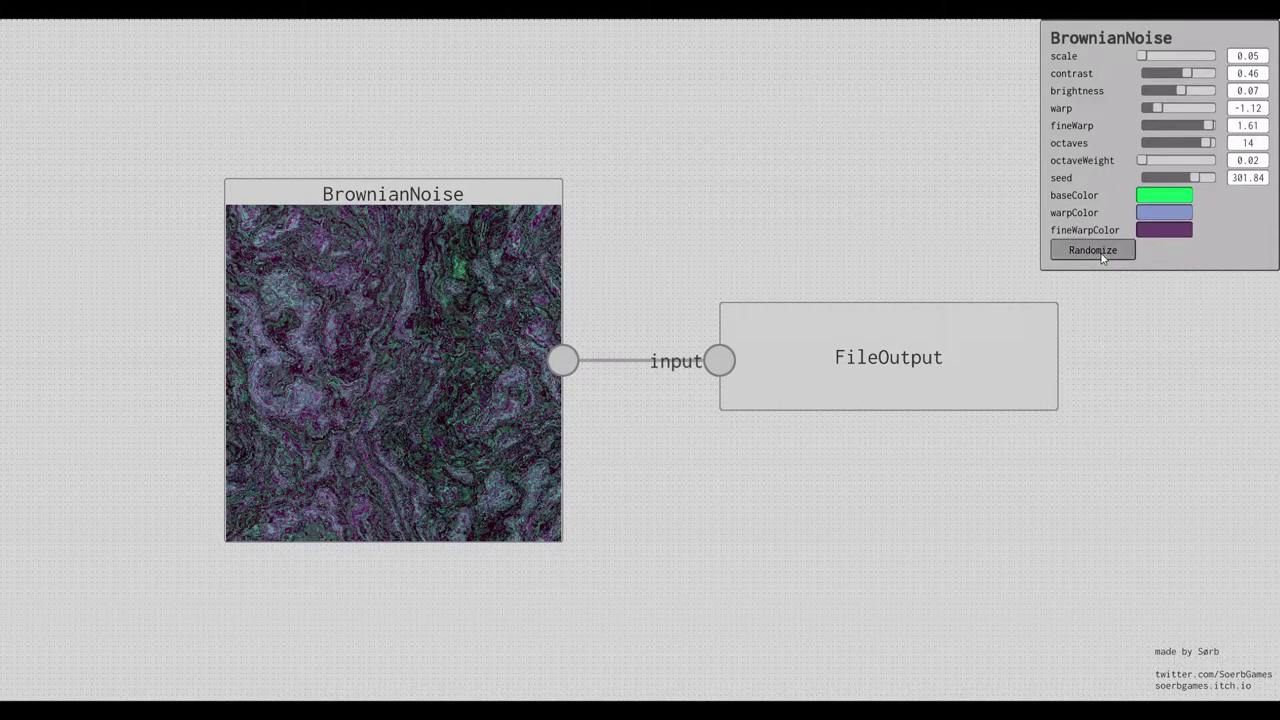
pyautogui.click(1092, 250)
pyautogui.click(1092, 250)
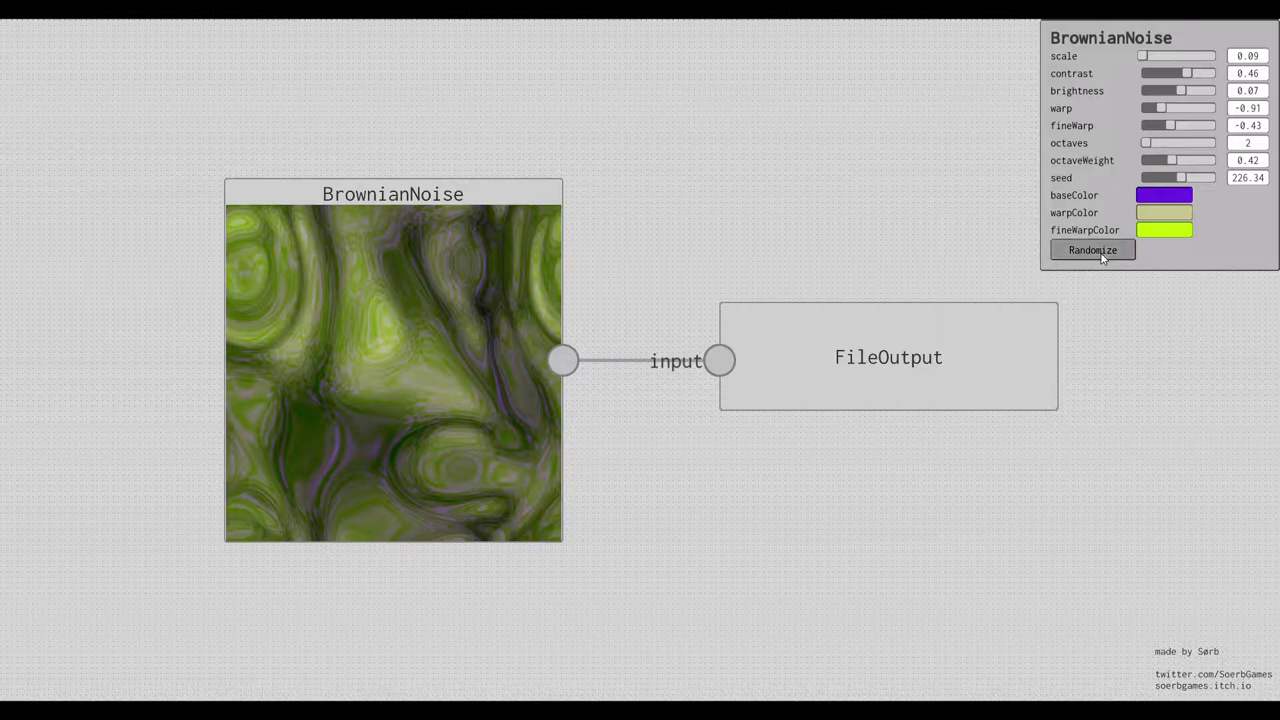
pyautogui.click(1092, 250)
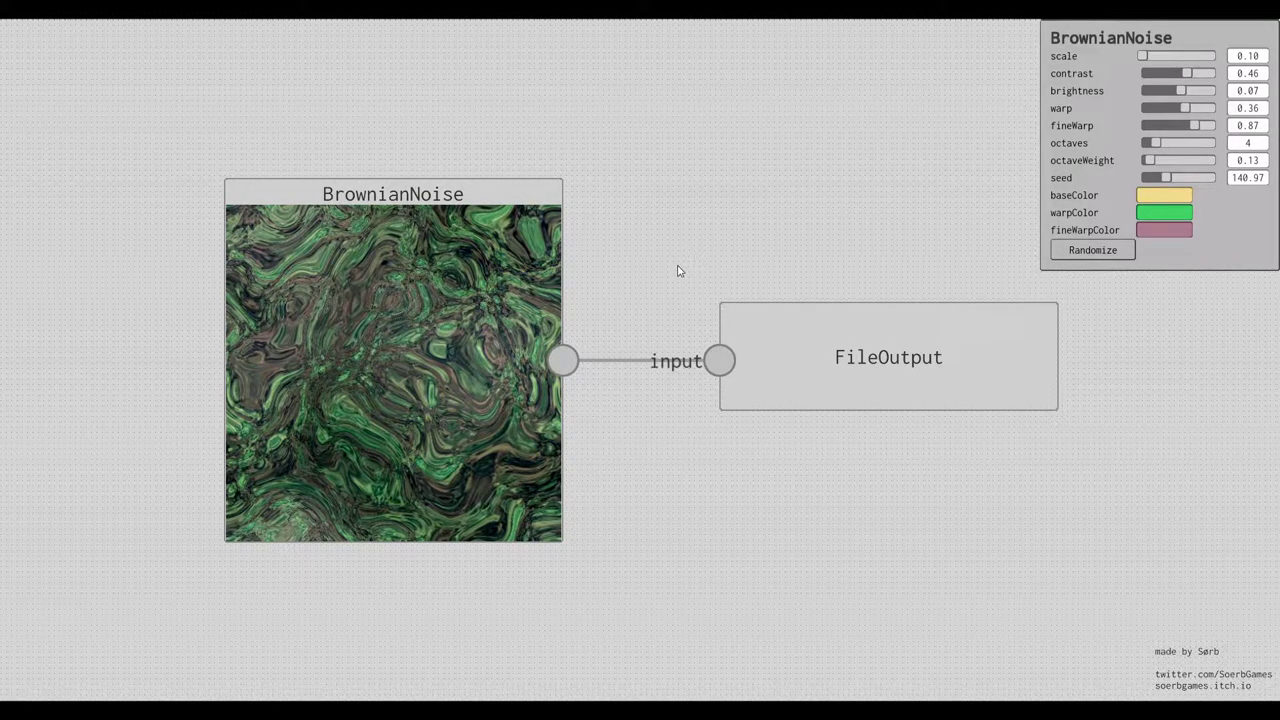
# Create a VoroNoise node and place it below the BrownianNoise node.
pyautogui.moveTo(677, 270); pyautogui.dragTo(660, 120)
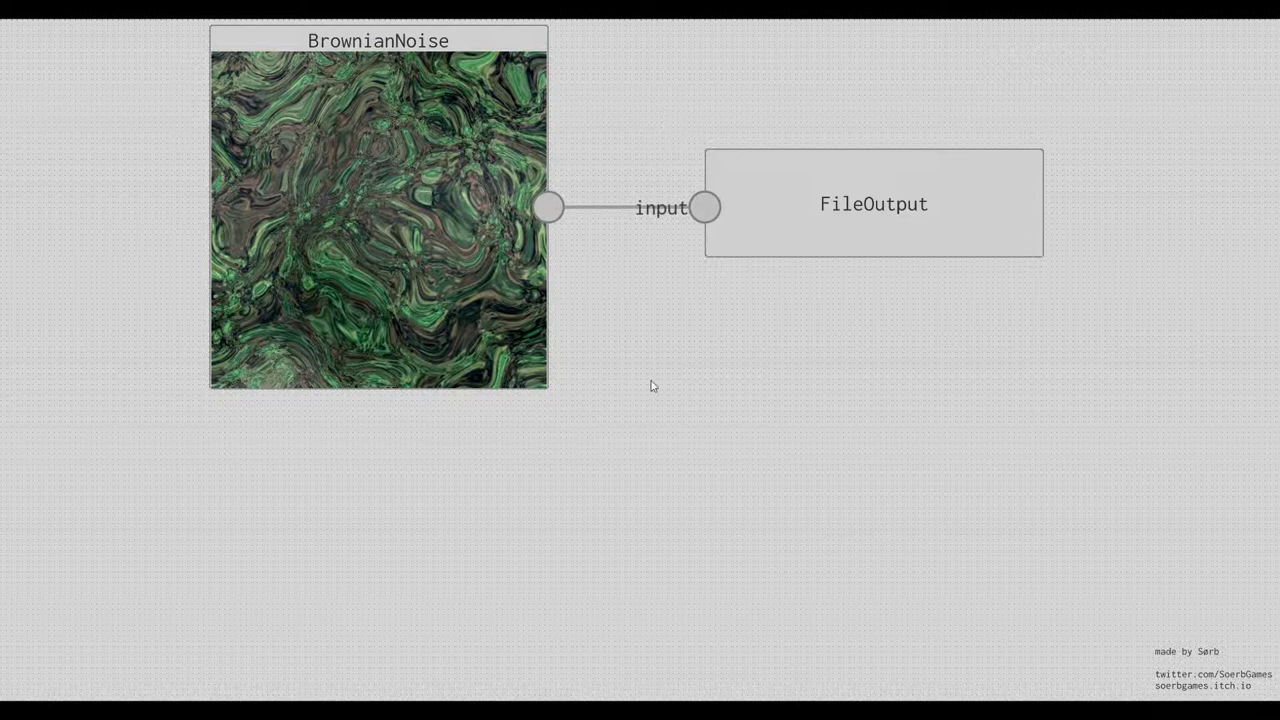
pyautogui.rightClick(675, 356)
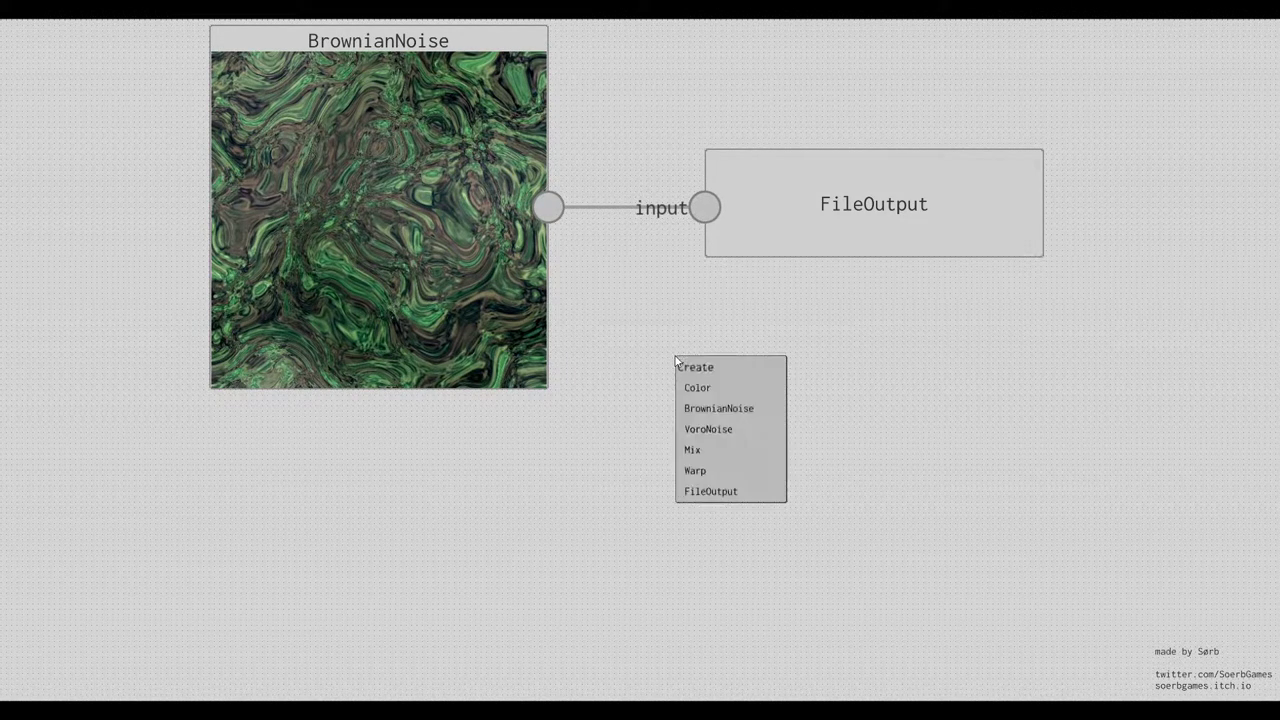
pyautogui.click(722, 431)
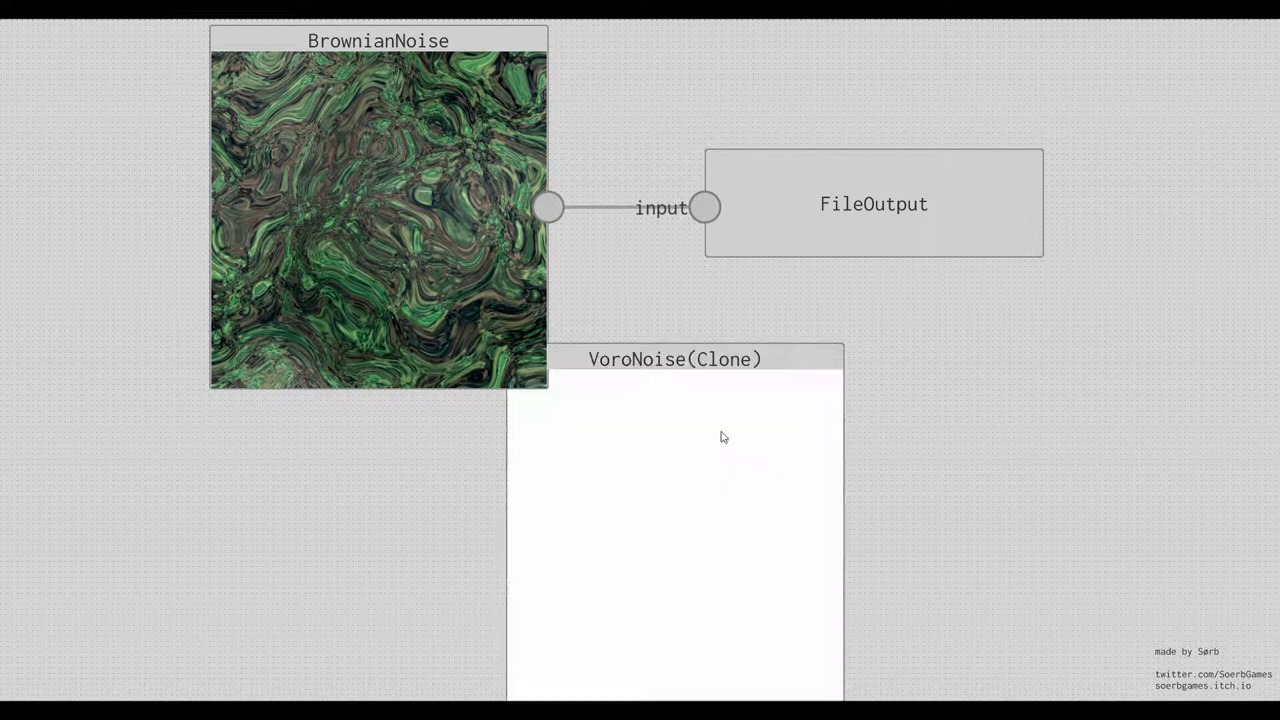
pyautogui.moveTo(723, 437)
pyautogui.mouseDown()
pyautogui.moveTo(480, 515)
pyautogui.moveTo(322, 511)
pyautogui.mouseUp()
pyautogui.moveTo(679, 571); pyautogui.dragTo(686, 457)
# Set the VoroNoise cell counts to 10 by 10, and randomize its parameters for green and orange cells with thick black edges.
pyautogui.click(408, 422)
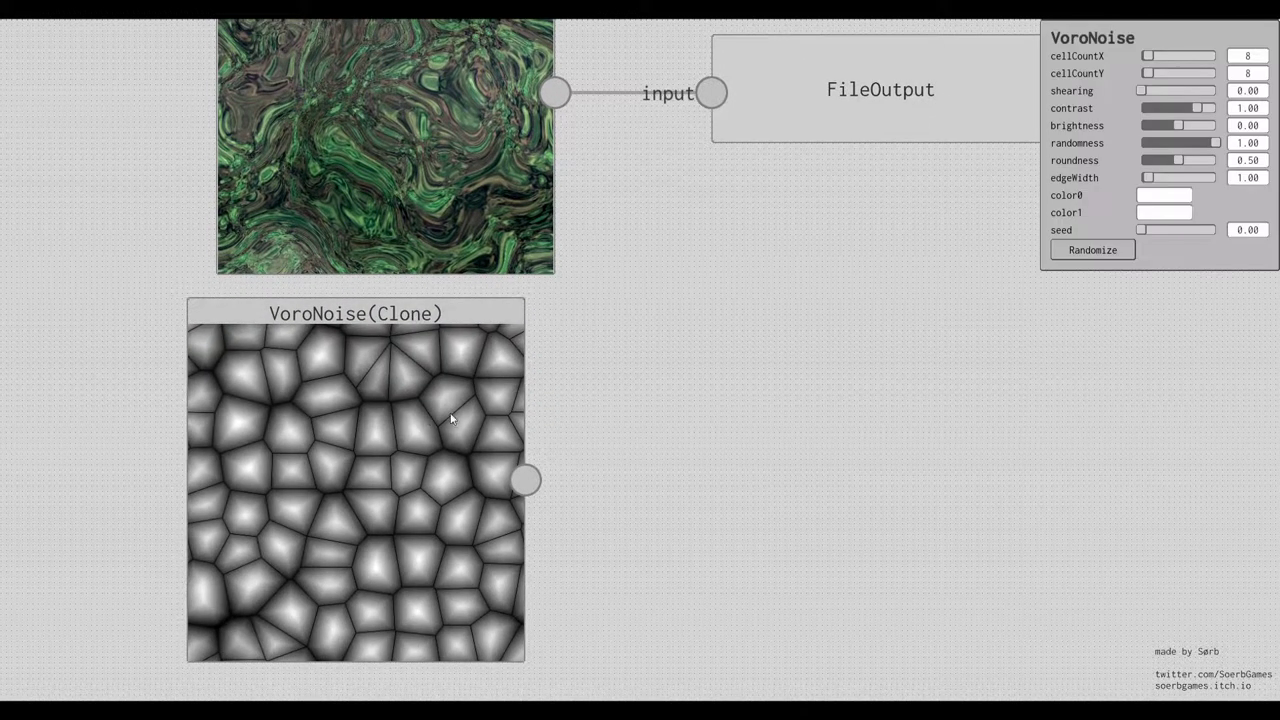
pyautogui.moveTo(1153, 57)
pyautogui.mouseDown()
pyautogui.moveTo(1168, 57)
pyautogui.moveTo(1151, 57)
pyautogui.moveTo(1151, 74)
pyautogui.mouseUp()
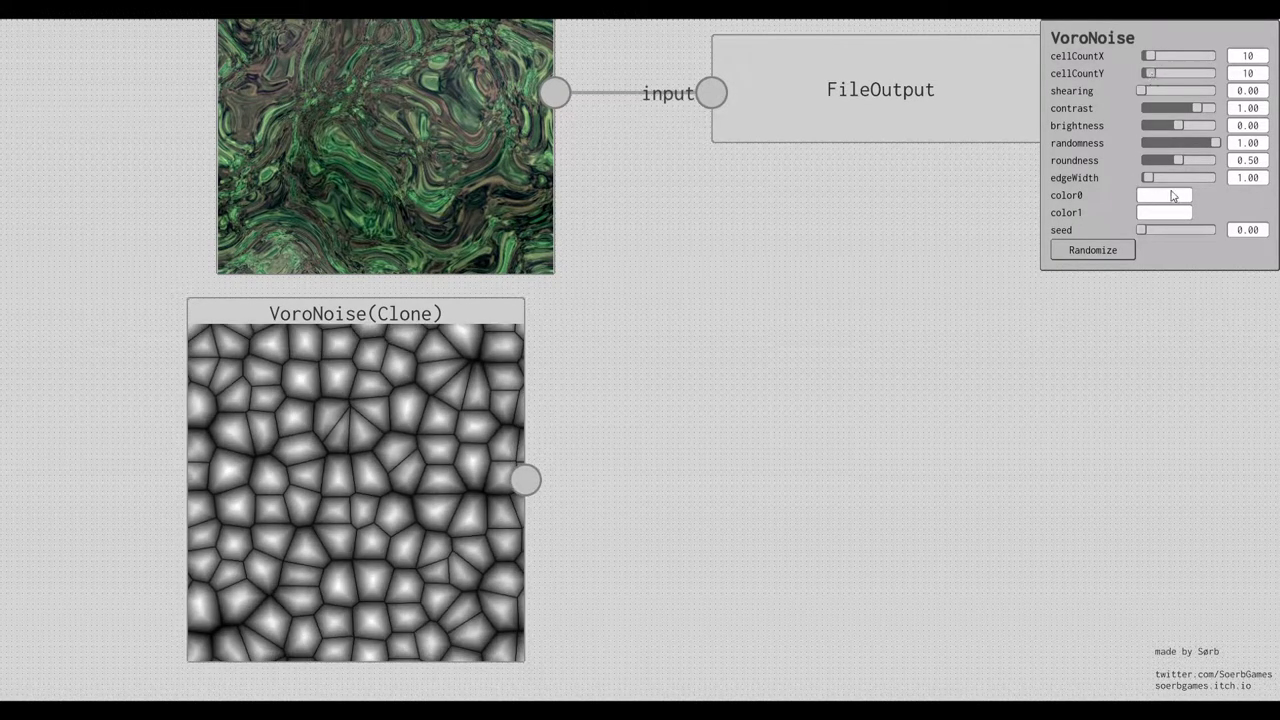
pyautogui.moveTo(1179, 167)
pyautogui.mouseDown()
pyautogui.moveTo(1142, 159)
pyautogui.moveTo(1159, 158)
pyautogui.moveTo(1144, 175)
pyautogui.moveTo(1190, 175)
pyautogui.moveTo(1142, 175)
pyautogui.mouseUp()
pyautogui.click(1082, 249)
pyautogui.click(1080, 252)
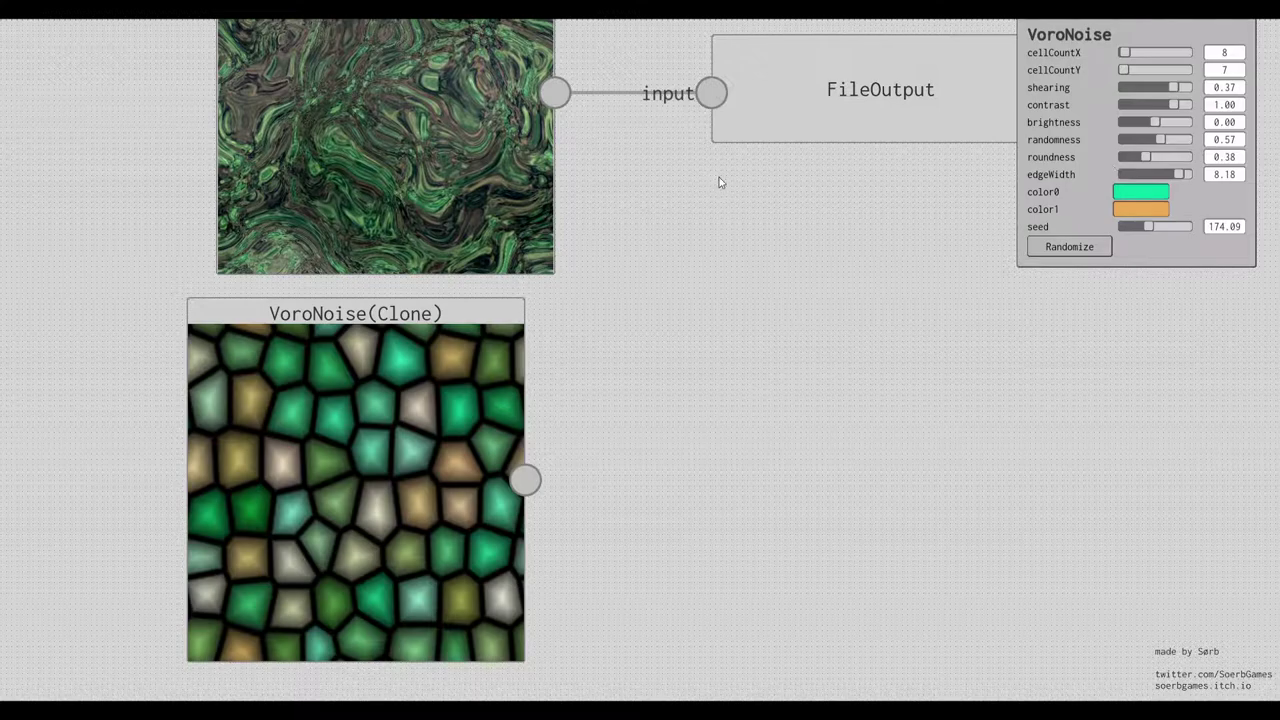
# Create a Mix node and connect BrownianNoise to its B input and VoroNoise to its Mix input.
pyautogui.rightClick(725, 241)
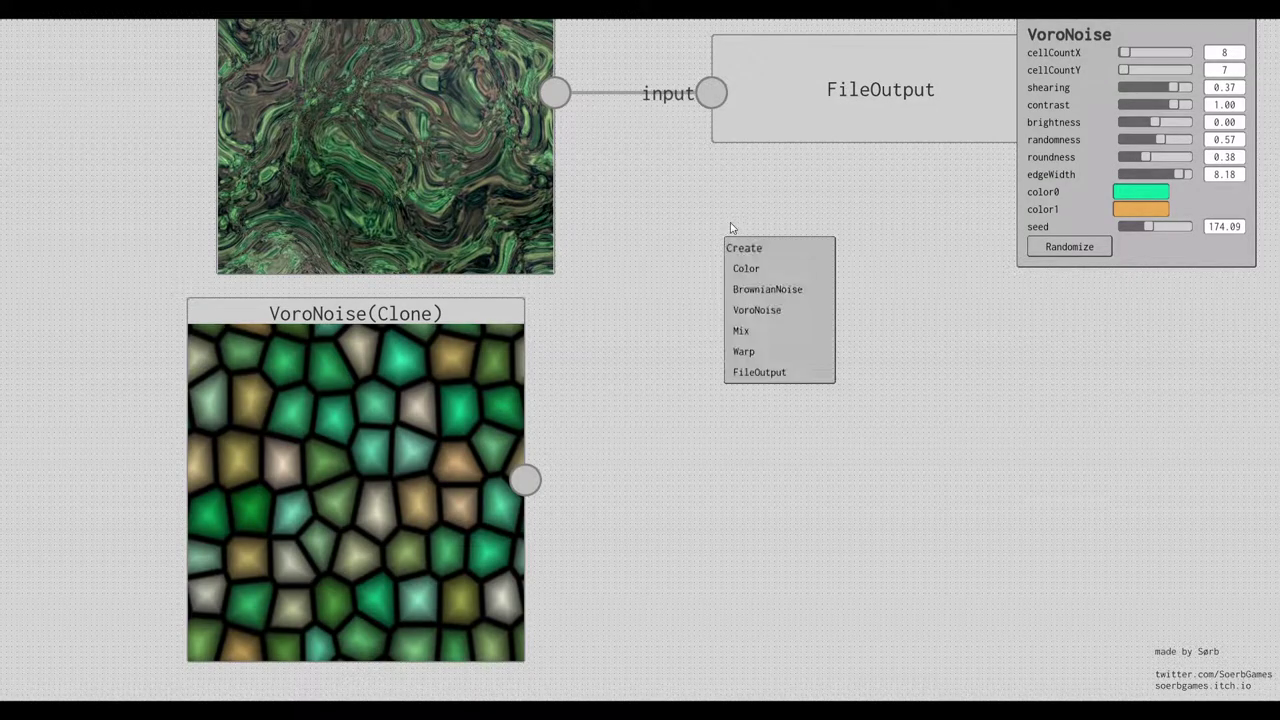
pyautogui.click(765, 329)
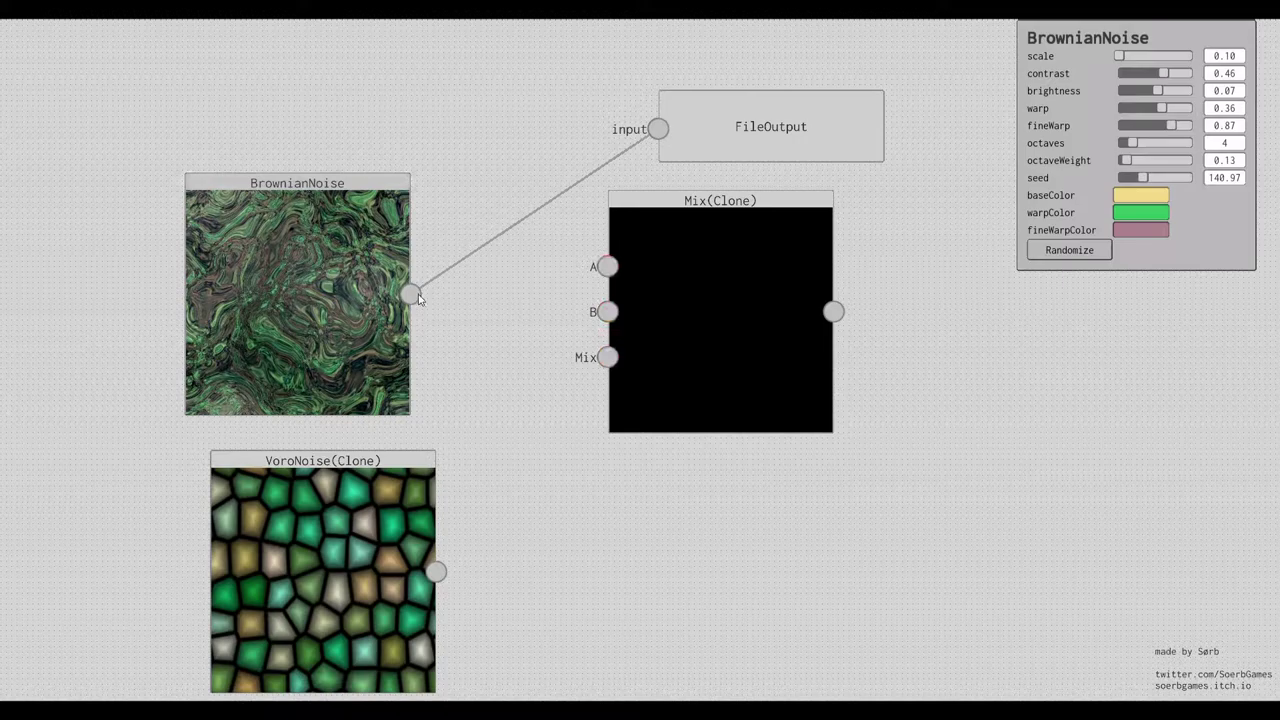
pyautogui.moveTo(413, 292); pyautogui.dragTo(608, 311)
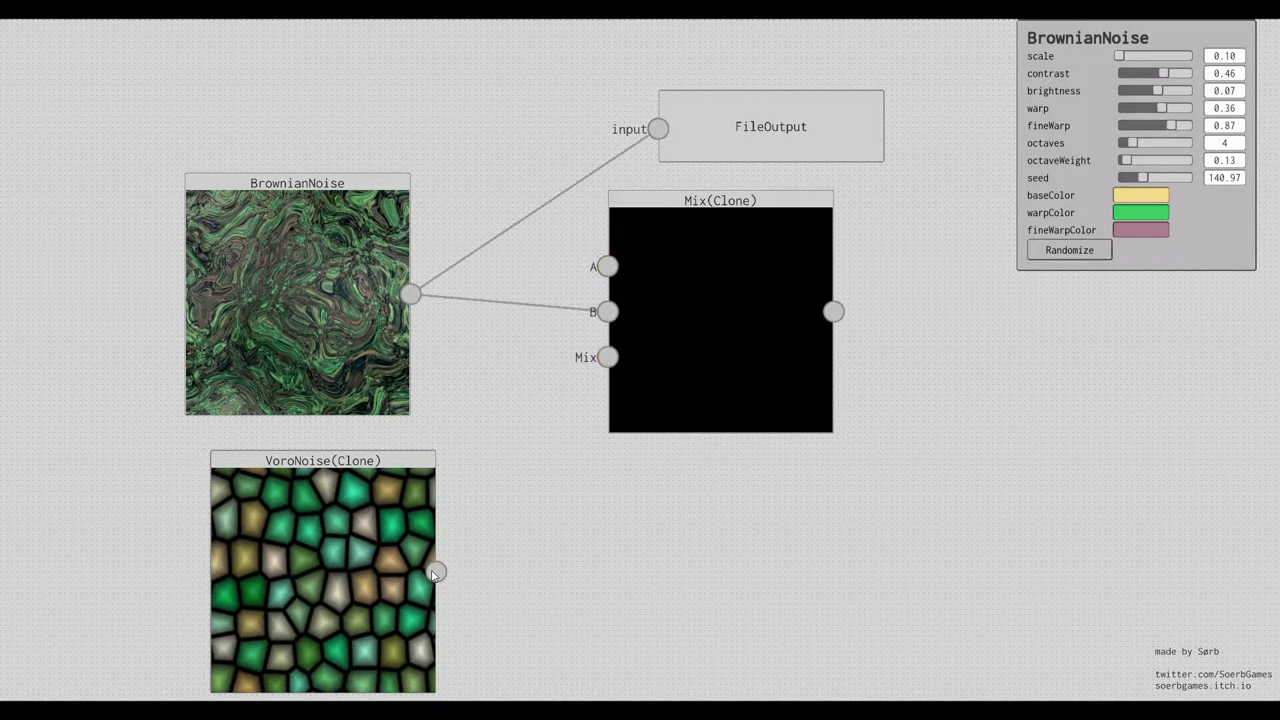
pyautogui.moveTo(443, 573); pyautogui.dragTo(606, 357)
# Create a Color node above the BrownianNoise node and connect it to input A of the Mix node.
pyautogui.rightClick(306, 80)
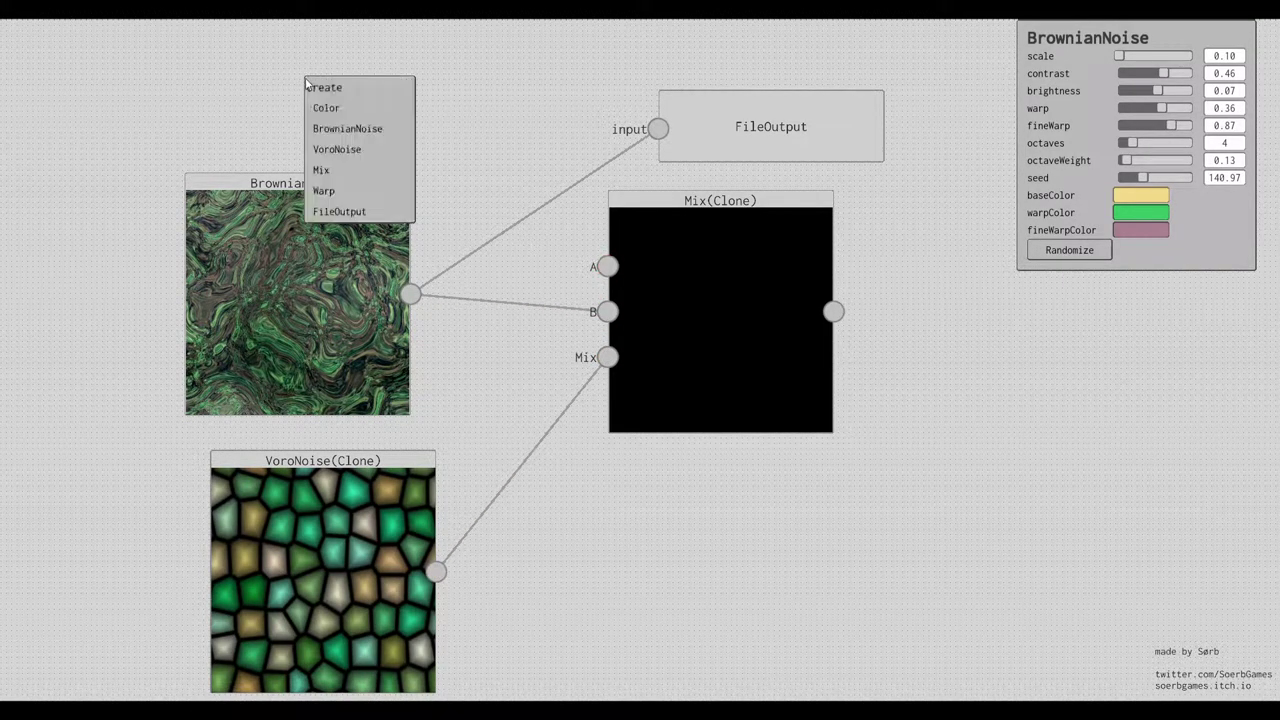
pyautogui.click(326, 108)
pyautogui.moveTo(354, 157); pyautogui.dragTo(337, 24)
pyautogui.moveTo(401, 80); pyautogui.dragTo(605, 267)
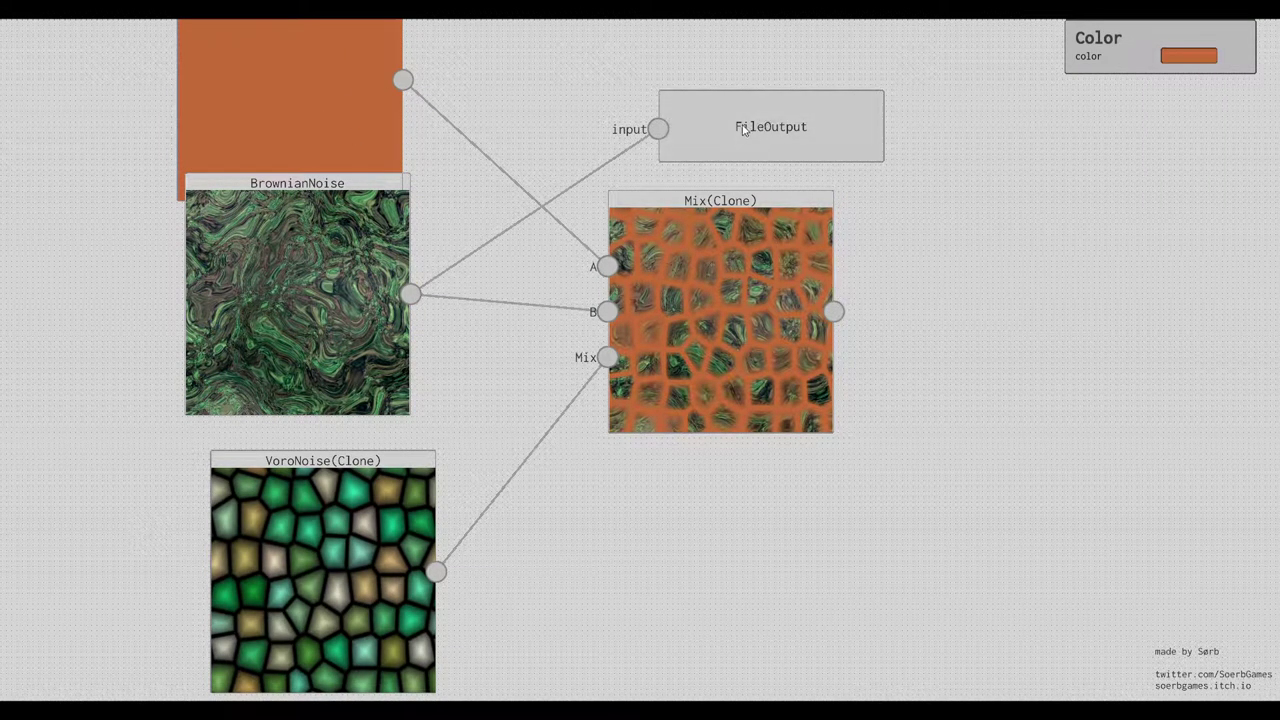
# Move the FileOutput node to the far side of the Mix node and connect the Mix output to its input.
pyautogui.moveTo(743, 127); pyautogui.dragTo(1054, 326)
pyautogui.moveTo(830, 314); pyautogui.dragTo(971, 322)
pyautogui.moveTo(1046, 344)
pyautogui.mouseDown()
pyautogui.moveTo(1056, 318)
pyautogui.moveTo(1054, 336)
pyautogui.mouseUp()
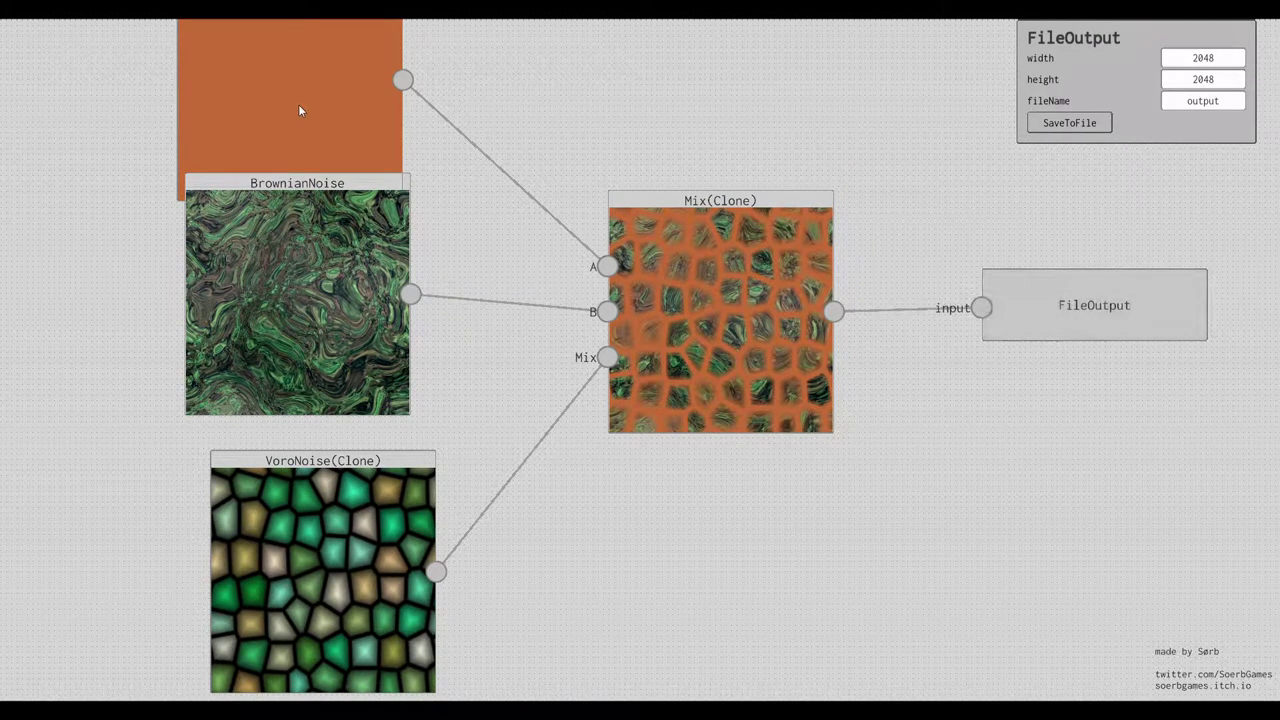
# Set the Color node's color to black.
pyautogui.click(298, 104)
pyautogui.click(1193, 59)
pyautogui.moveTo(1171, 84); pyautogui.dragTo(1070, 120)
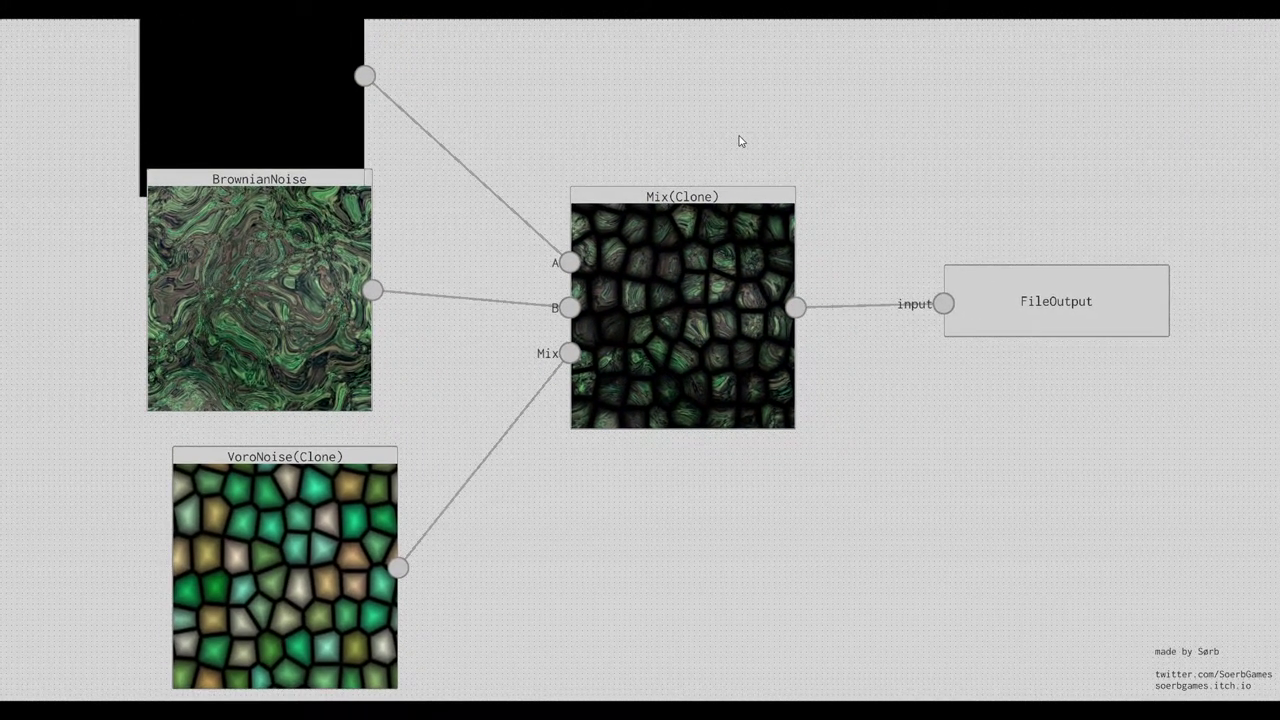
# Set the VoroNoise cellCountX to 4, cellCountY to 10 and randomness to 0.00 for a regular brick-like pattern.
pyautogui.scroll(5, 740, 140)
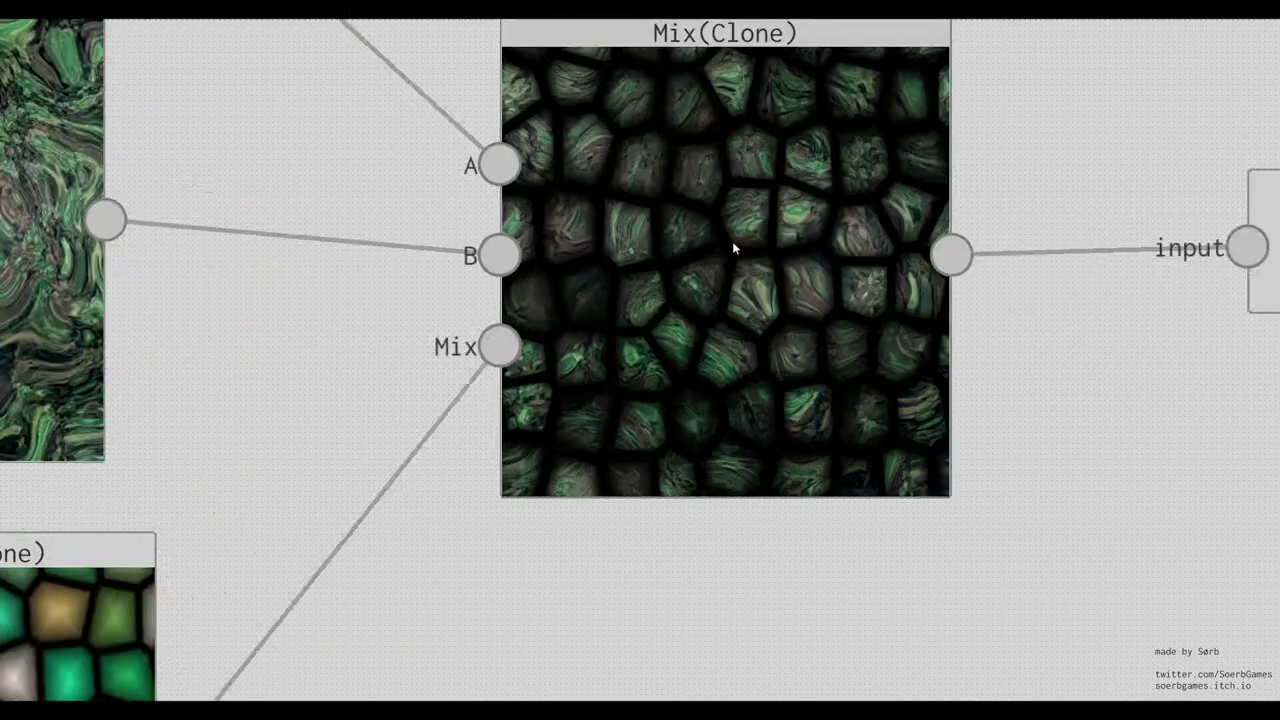
pyautogui.scroll(-2, 733, 245)
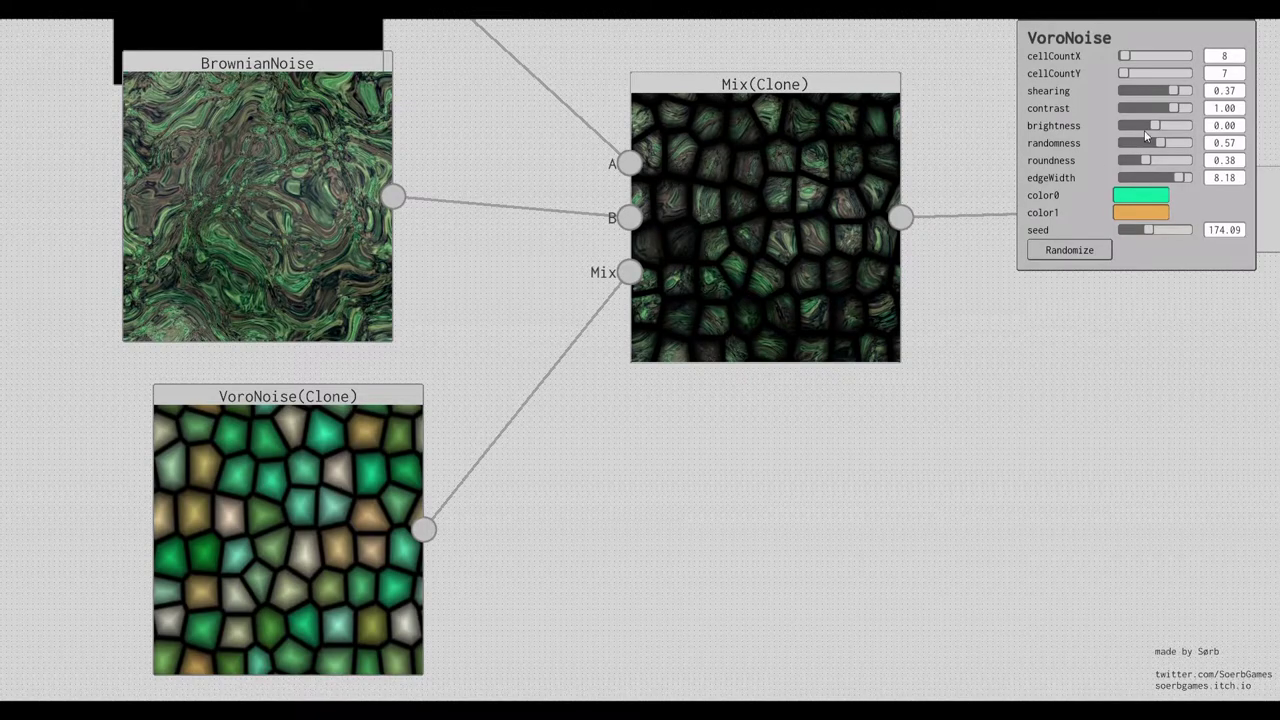
pyautogui.moveTo(1126, 58); pyautogui.dragTo(1128, 78)
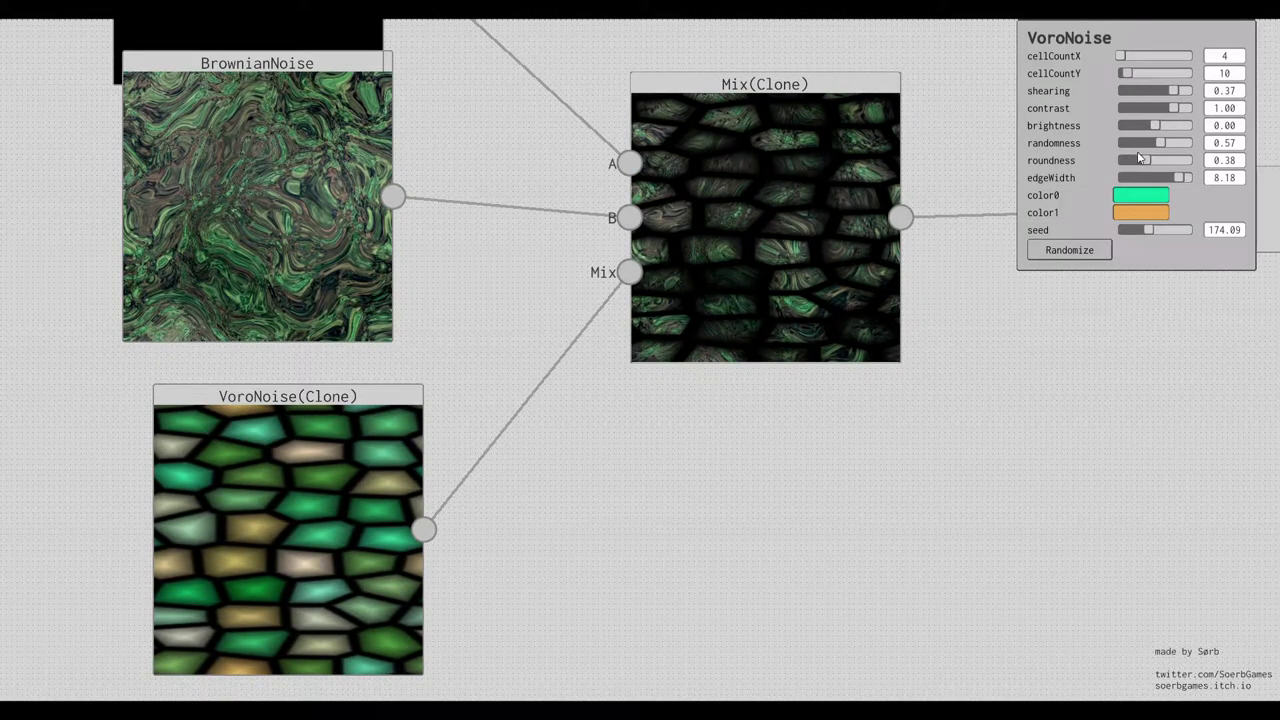
pyautogui.moveTo(1160, 143); pyautogui.dragTo(1116, 145)
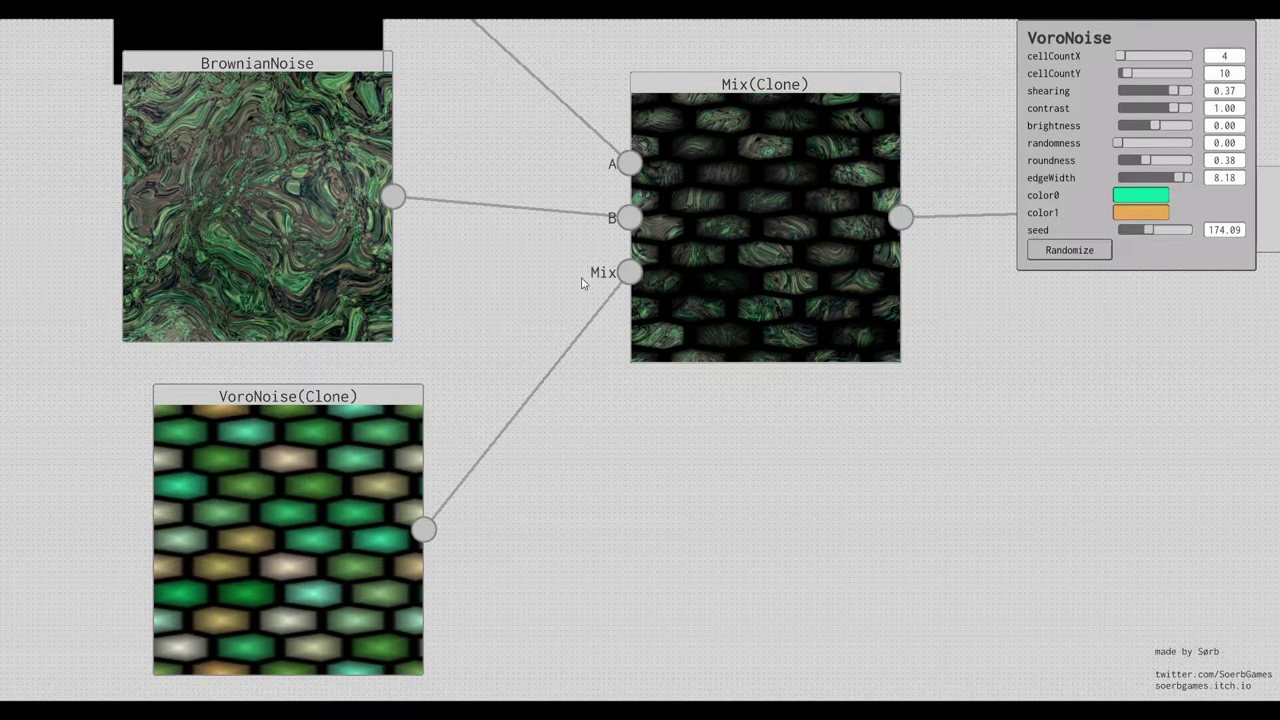
# Randomize the BrownianNoise node to a cloudy pink texture and set its brightness to 0.14.
pyautogui.click(316, 175)
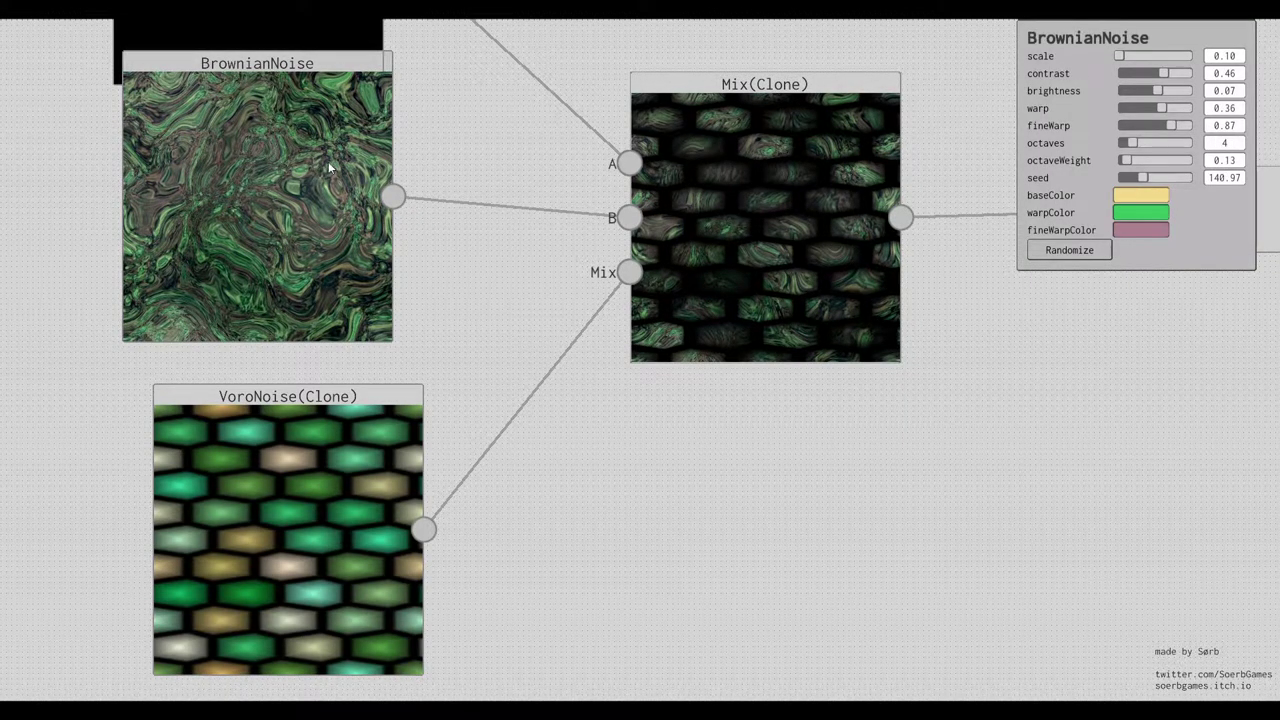
pyautogui.click(1062, 256)
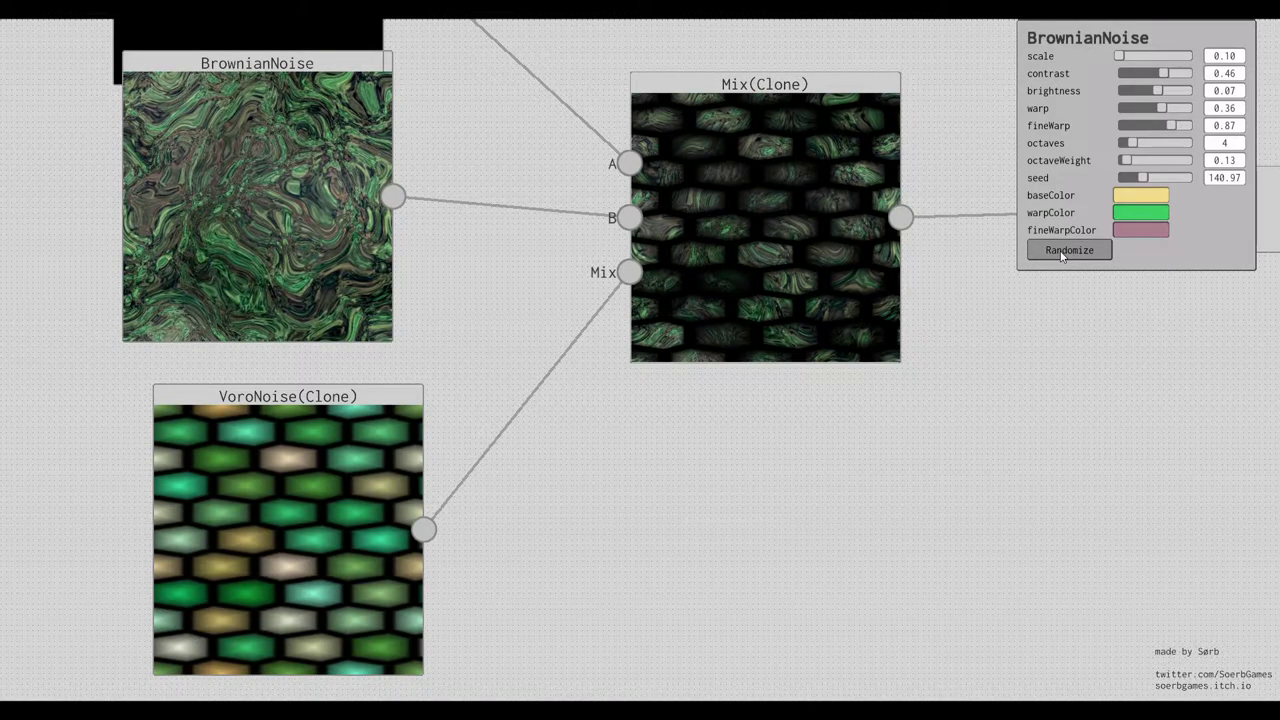
pyautogui.click(1061, 252)
pyautogui.click(1059, 250)
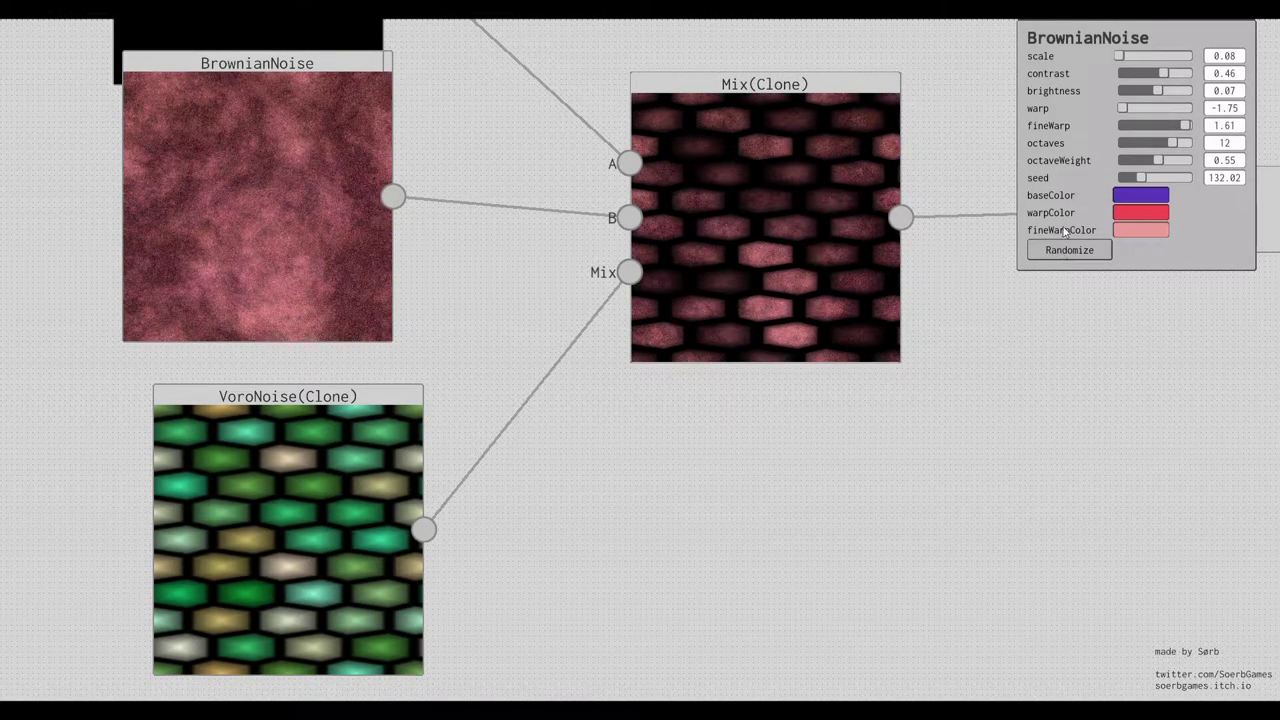
pyautogui.moveTo(1155, 89); pyautogui.dragTo(1161, 89)
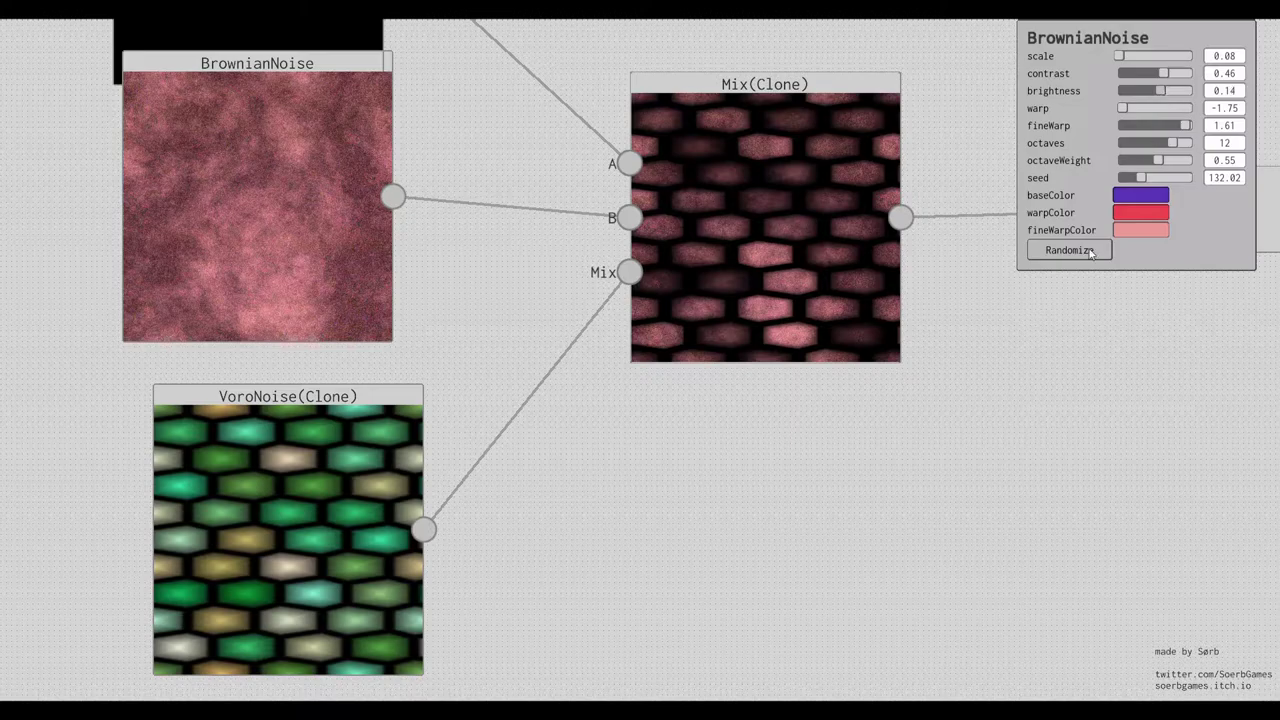
# Adjust the VoroNoise roundness, and set the Mix node's mix to 0.54 and sharpness to 7.42.
pyautogui.moveTo(805, 447); pyautogui.dragTo(796, 428)
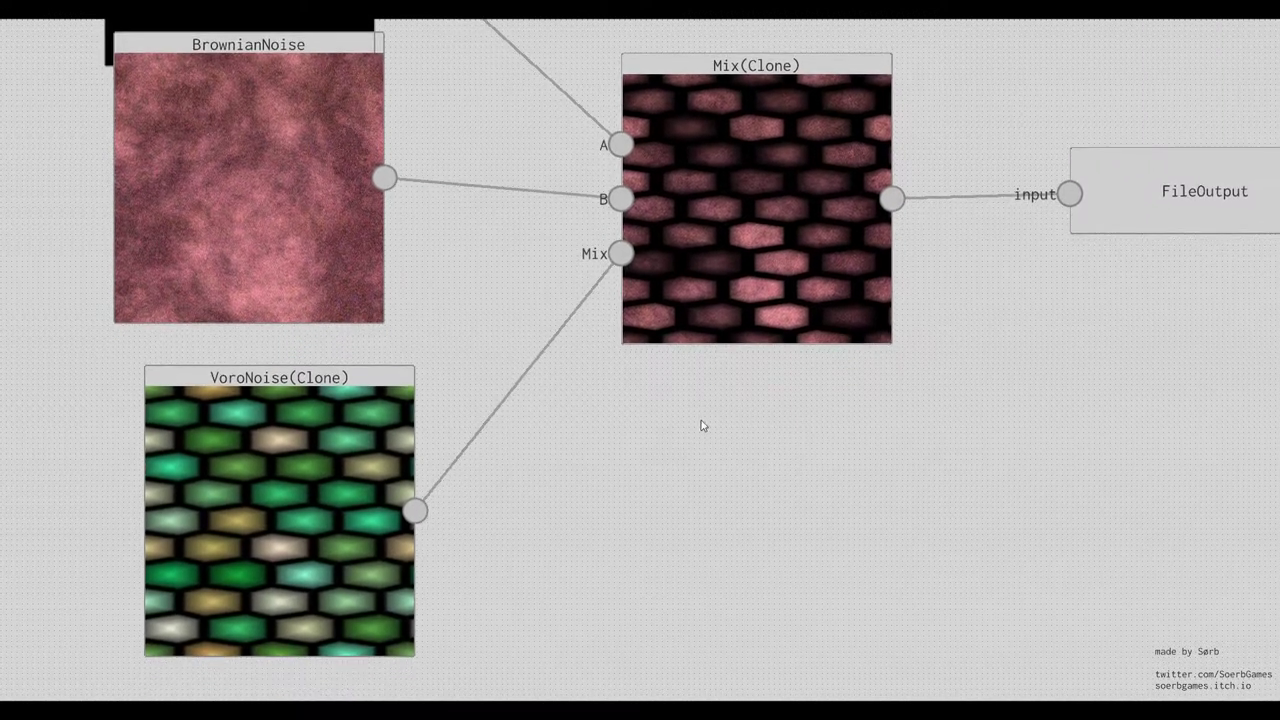
pyautogui.click(309, 450)
pyautogui.moveTo(1146, 161); pyautogui.dragTo(1166, 161)
pyautogui.click(840, 66)
pyautogui.moveTo(1143, 59)
pyautogui.mouseDown()
pyautogui.moveTo(1101, 76)
pyautogui.moveTo(1141, 61)
pyautogui.mouseUp()
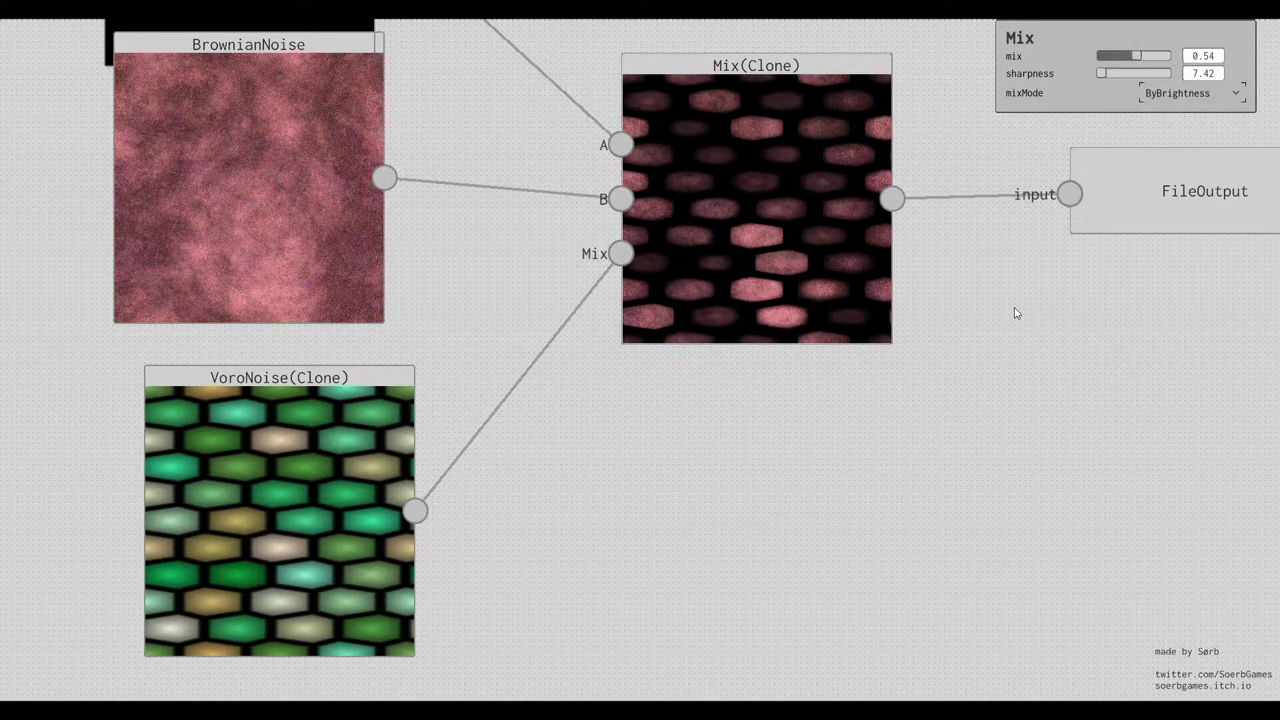
pyautogui.moveTo(971, 339); pyautogui.dragTo(965, 417)
pyautogui.scroll(3, 808, 236)
pyautogui.scroll(-2, 809, 258)
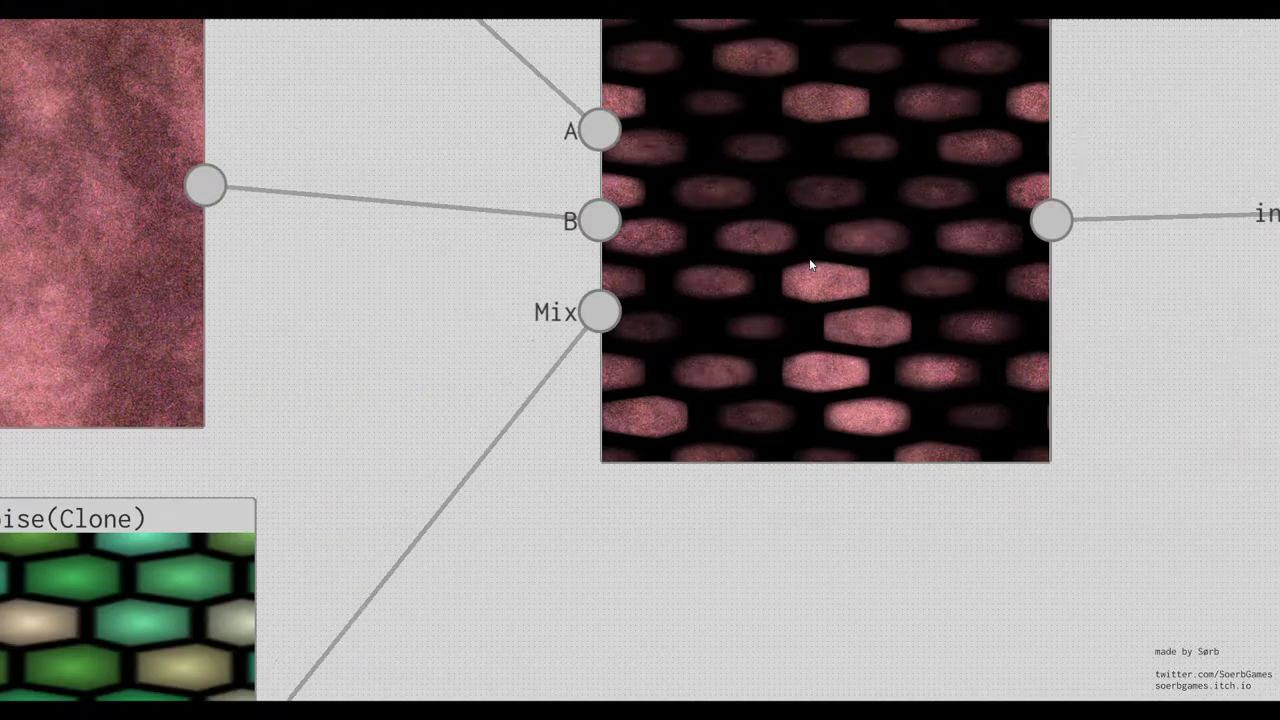
# Create a Warp node beside VoroNoise and connect the VoroNoise output to its color input.
pyautogui.moveTo(607, 508); pyautogui.dragTo(791, 206)
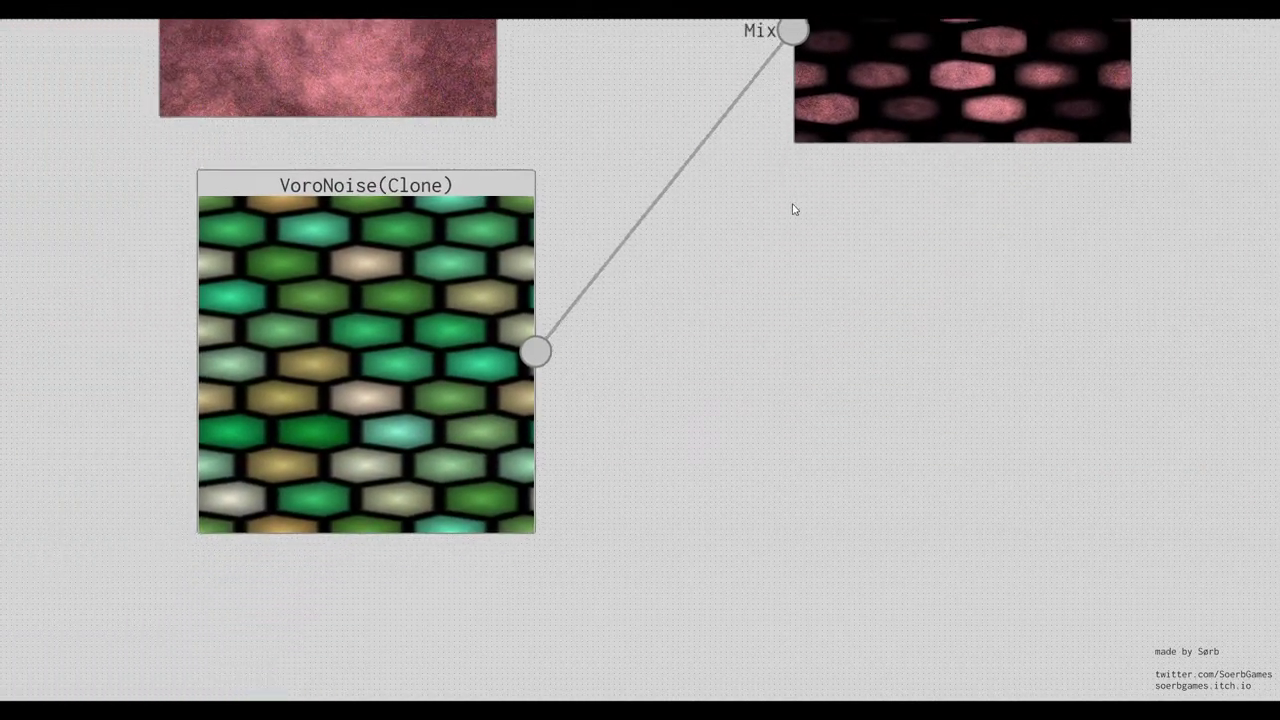
pyautogui.rightClick(725, 258)
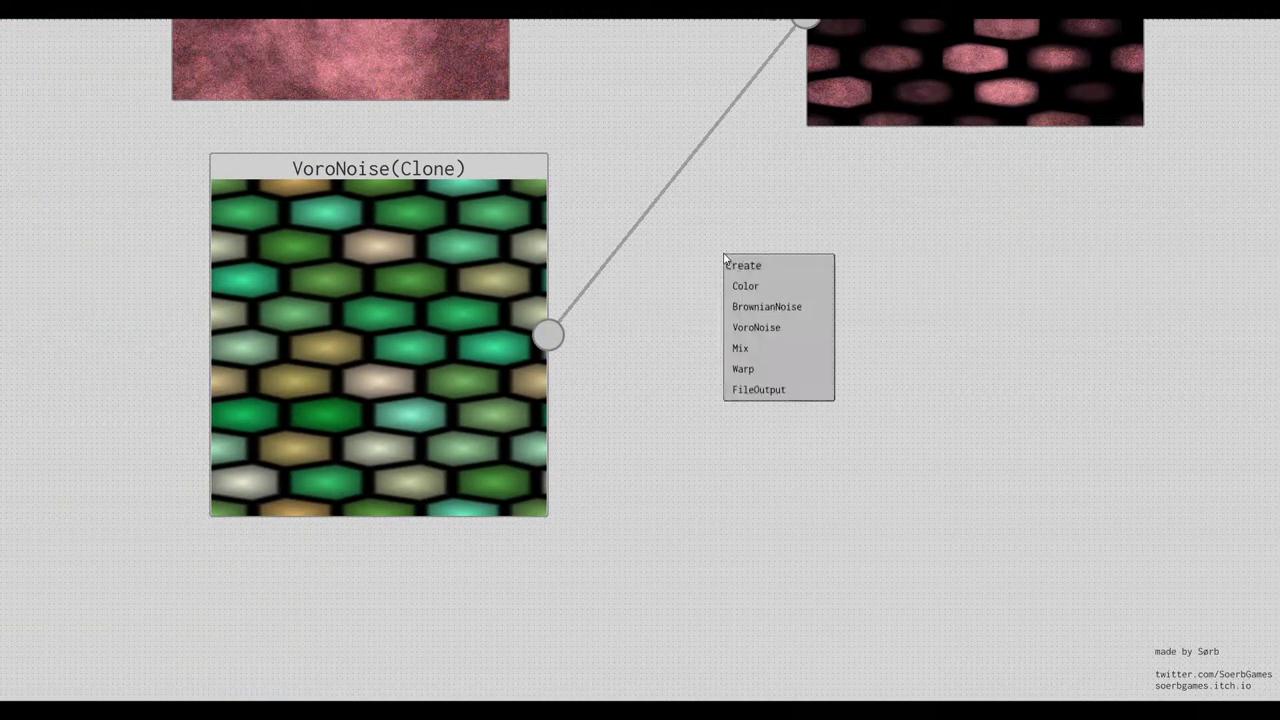
pyautogui.click(745, 369)
pyautogui.moveTo(630, 346); pyautogui.dragTo(764, 295)
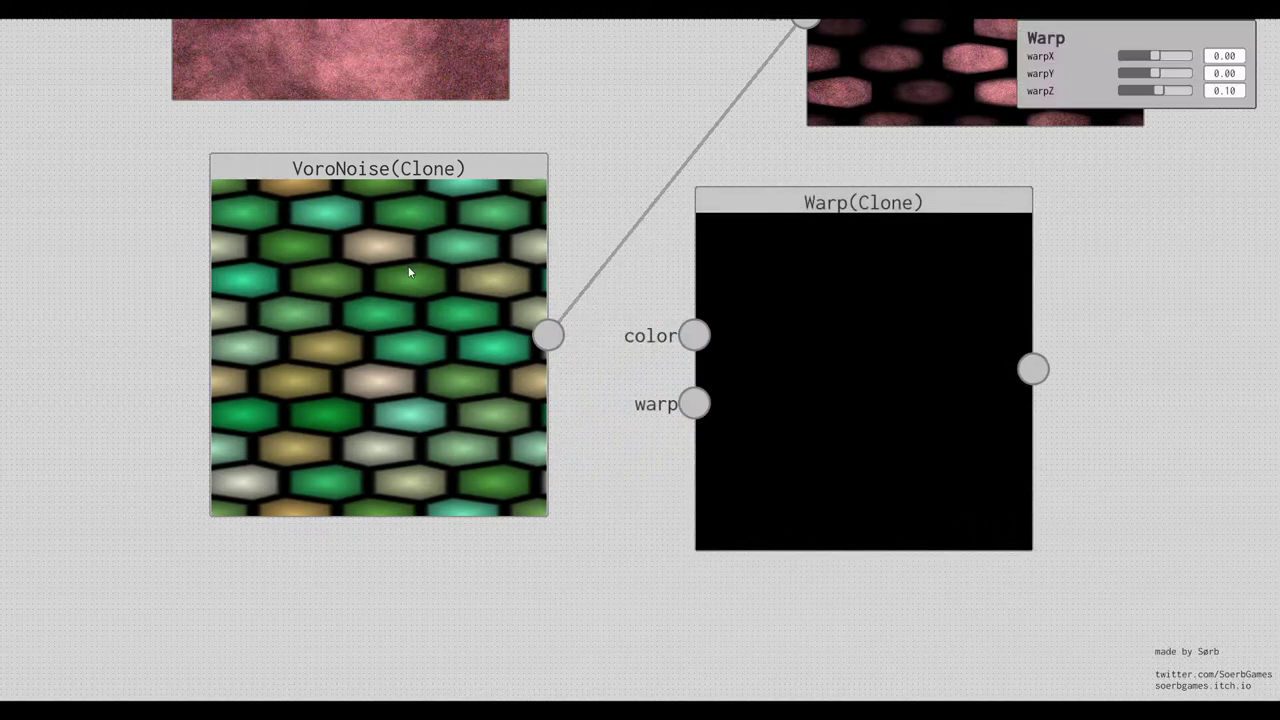
pyautogui.moveTo(409, 274)
pyautogui.mouseDown()
pyautogui.moveTo(241, 219)
pyautogui.moveTo(690, 341)
pyautogui.mouseUp()
# Create a second BrownianNoise node feeding the Warp node's warp input, and connect the Warp output to the Mix node's Mix input.
pyautogui.moveTo(435, 487); pyautogui.dragTo(506, 306)
pyautogui.rightClick(203, 422)
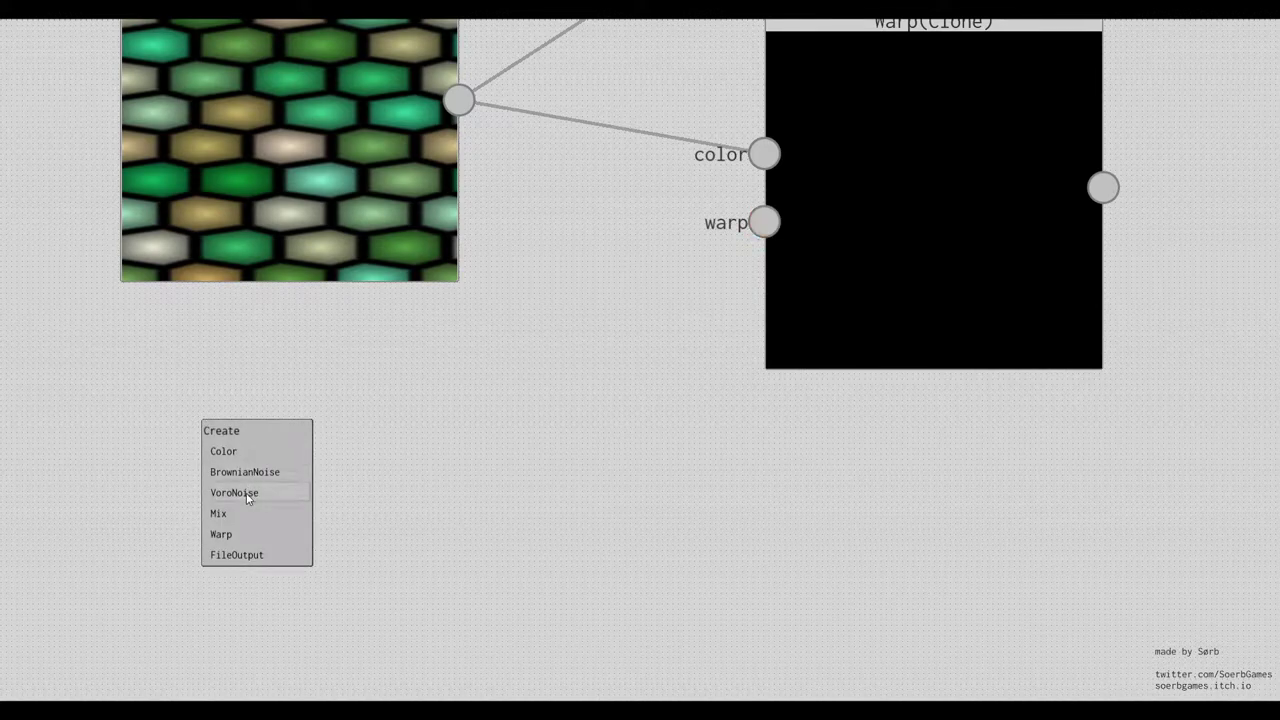
pyautogui.click(250, 477)
pyautogui.moveTo(369, 589)
pyautogui.mouseDown()
pyautogui.moveTo(623, 334)
pyautogui.moveTo(754, 234)
pyautogui.mouseUp()
pyautogui.moveTo(914, 200); pyautogui.dragTo(745, 262)
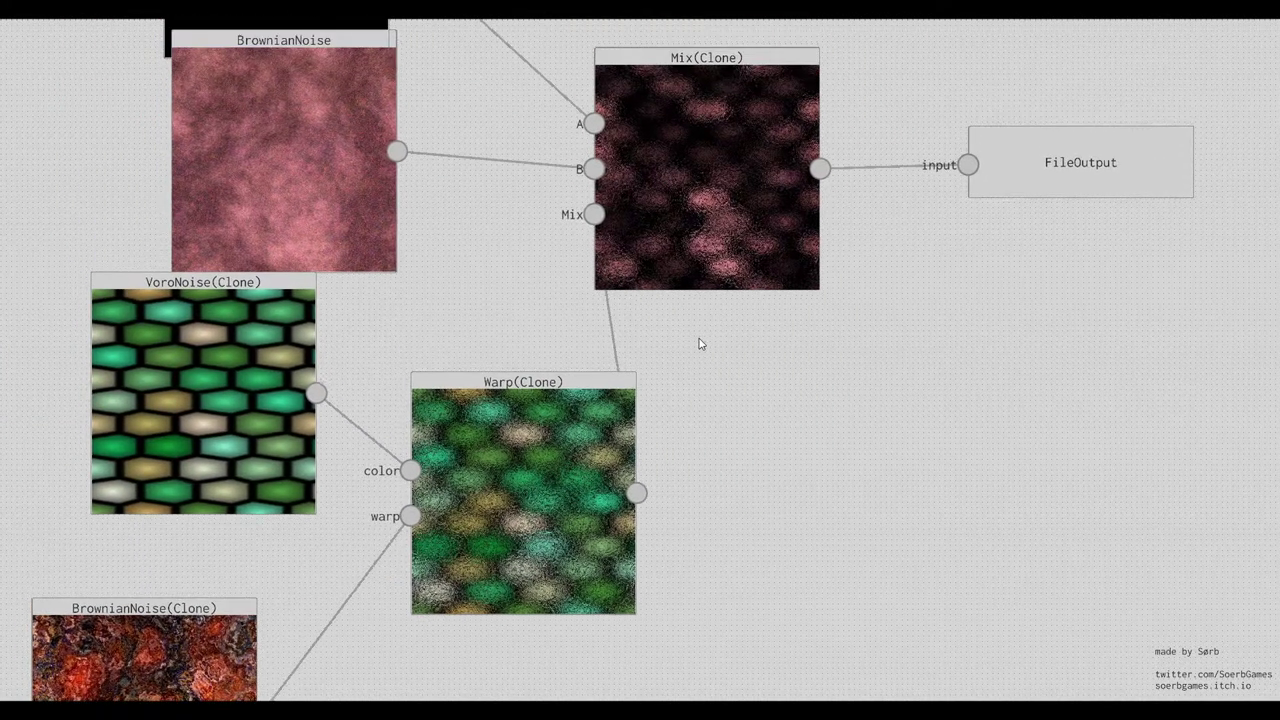
# Reduce the Warp node's warpZ slightly to weaken the distortion of the VoroNoise cells.
pyautogui.moveTo(660, 529); pyautogui.dragTo(784, 355)
pyautogui.scroll(3, 671, 397)
pyautogui.click(694, 300)
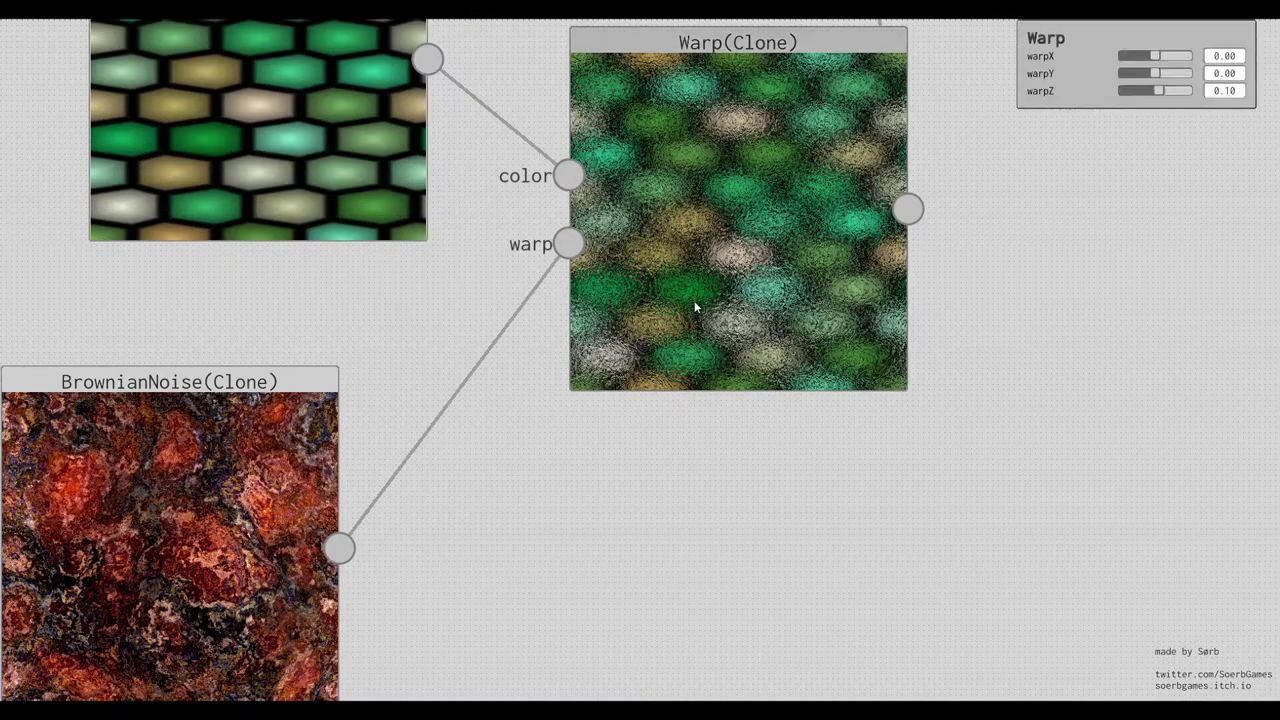
pyautogui.moveTo(1156, 93); pyautogui.dragTo(1154, 92)
# Set both warp and fineWarp to 0 on the second BrownianNoise node that feeds the Warp node.
pyautogui.moveTo(662, 501); pyautogui.dragTo(805, 396)
pyautogui.click(357, 407)
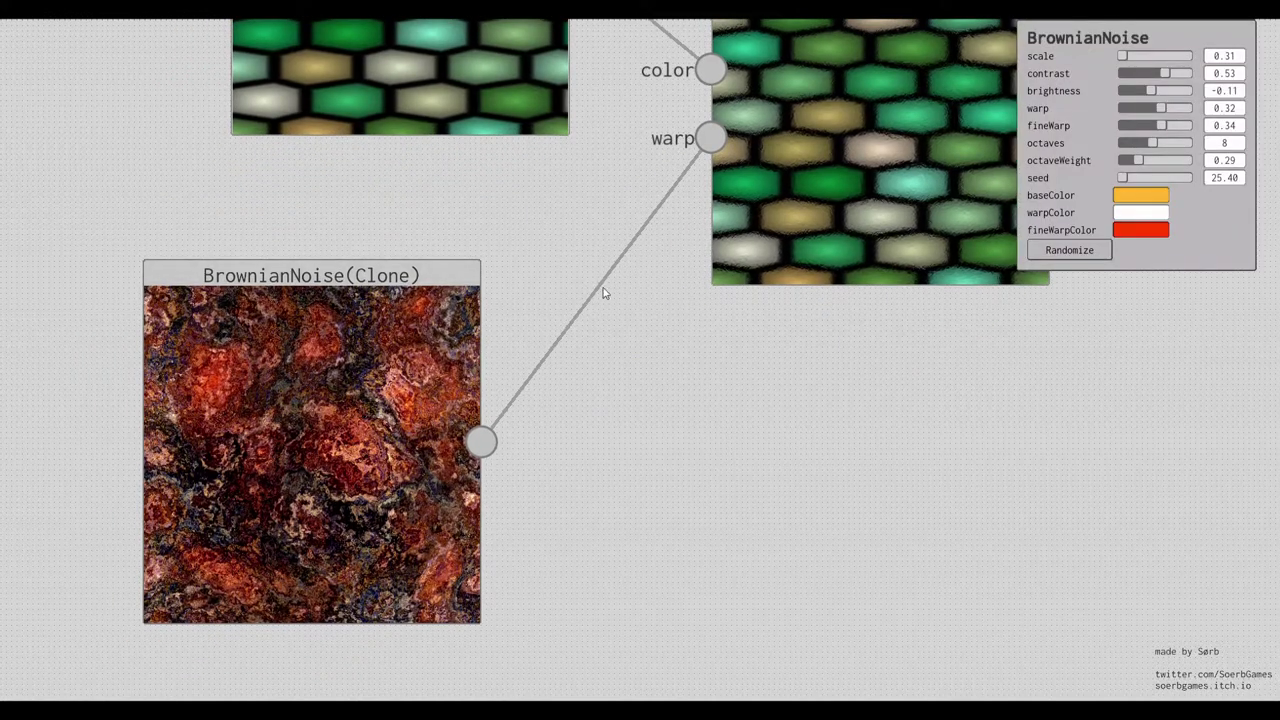
pyautogui.click(1228, 108)
pyautogui.write('0')
pyautogui.click(1228, 125)
pyautogui.write('0')
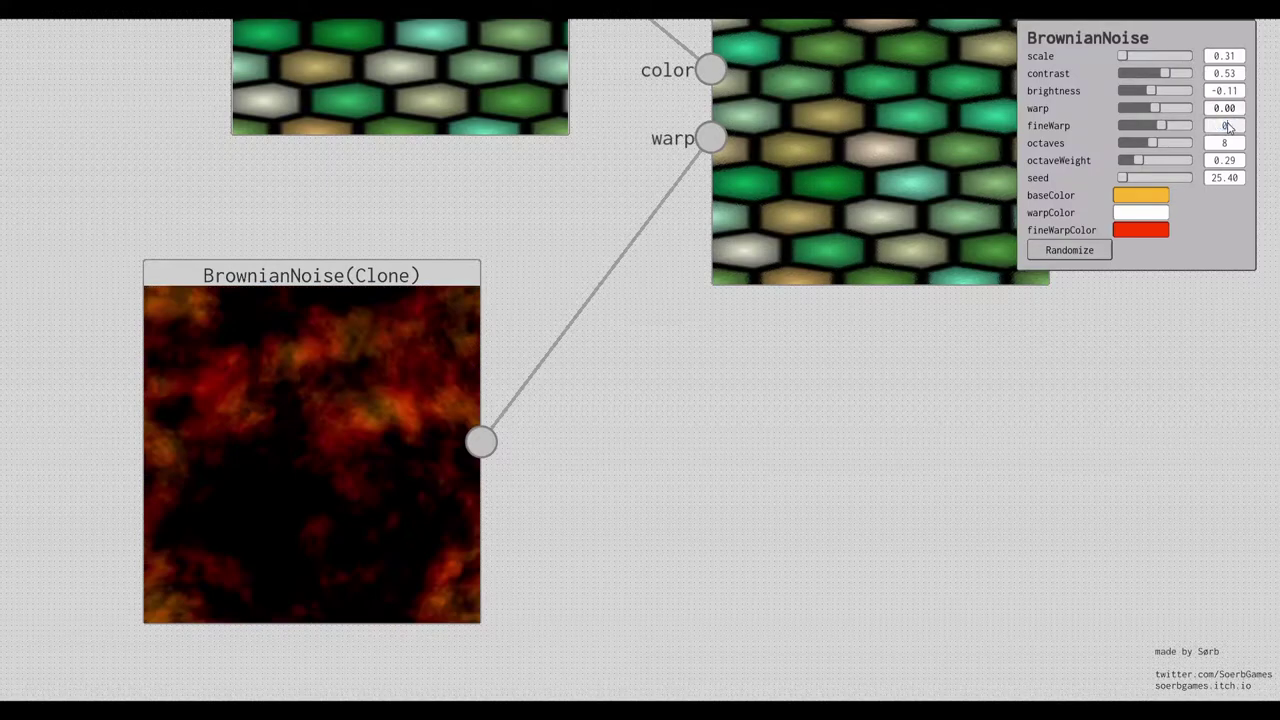
# Set the second BrownianNoise node's octaves to 9 and contrast to 0.82, and raise its brightness.
pyautogui.click(1155, 146)
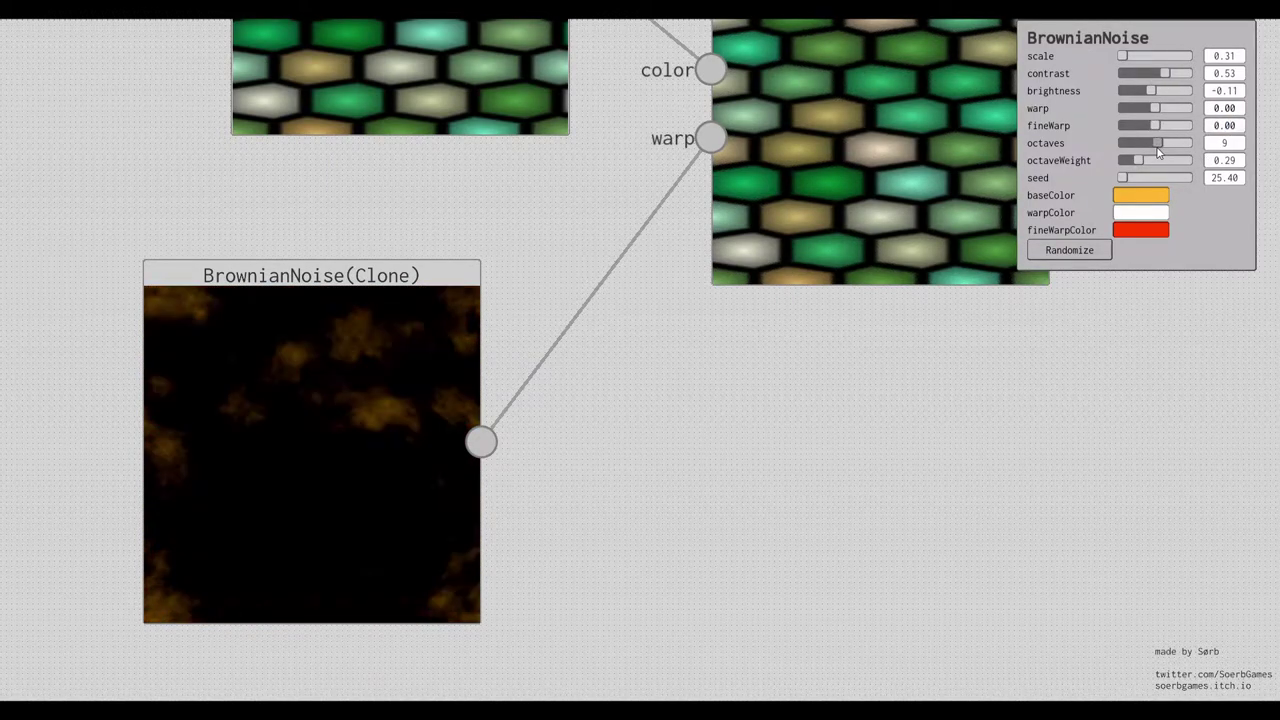
pyautogui.click(1169, 73)
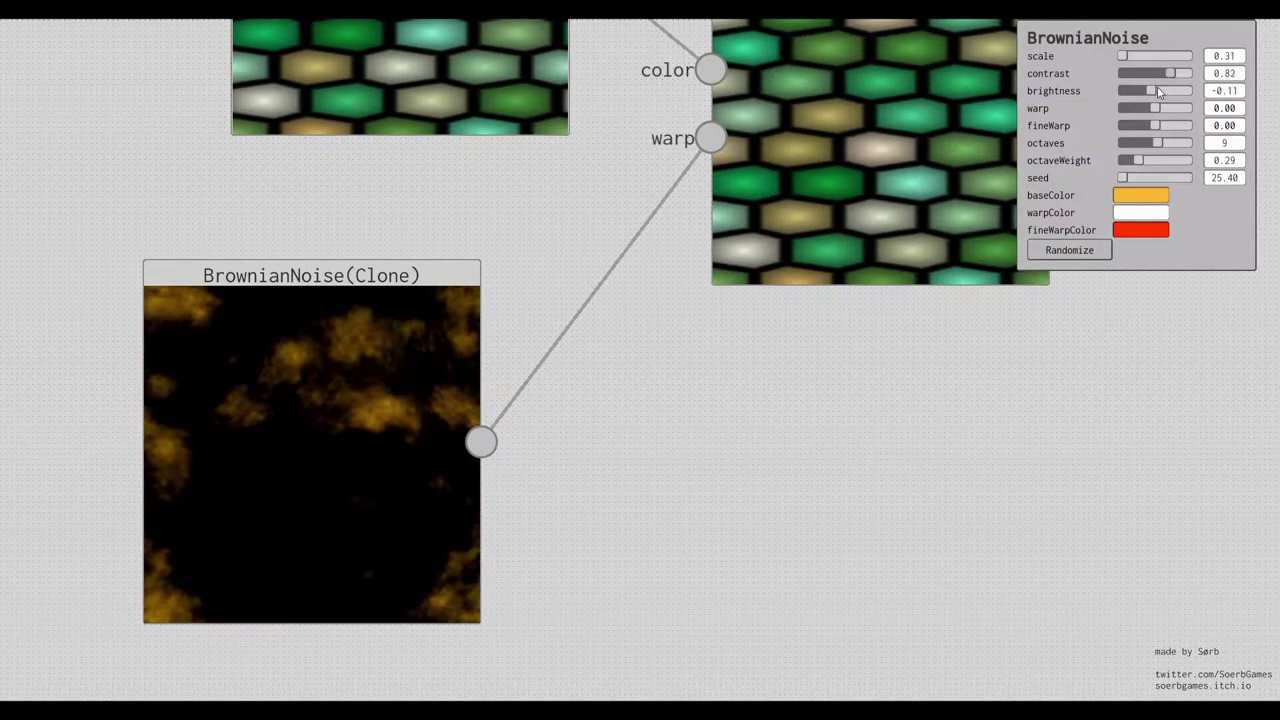
pyautogui.click(1165, 90)
# Increase the Warp node's warpZ to roughen the cell edges, and check the effect on the Mix node's texture.
pyautogui.moveTo(860, 297); pyautogui.dragTo(854, 466)
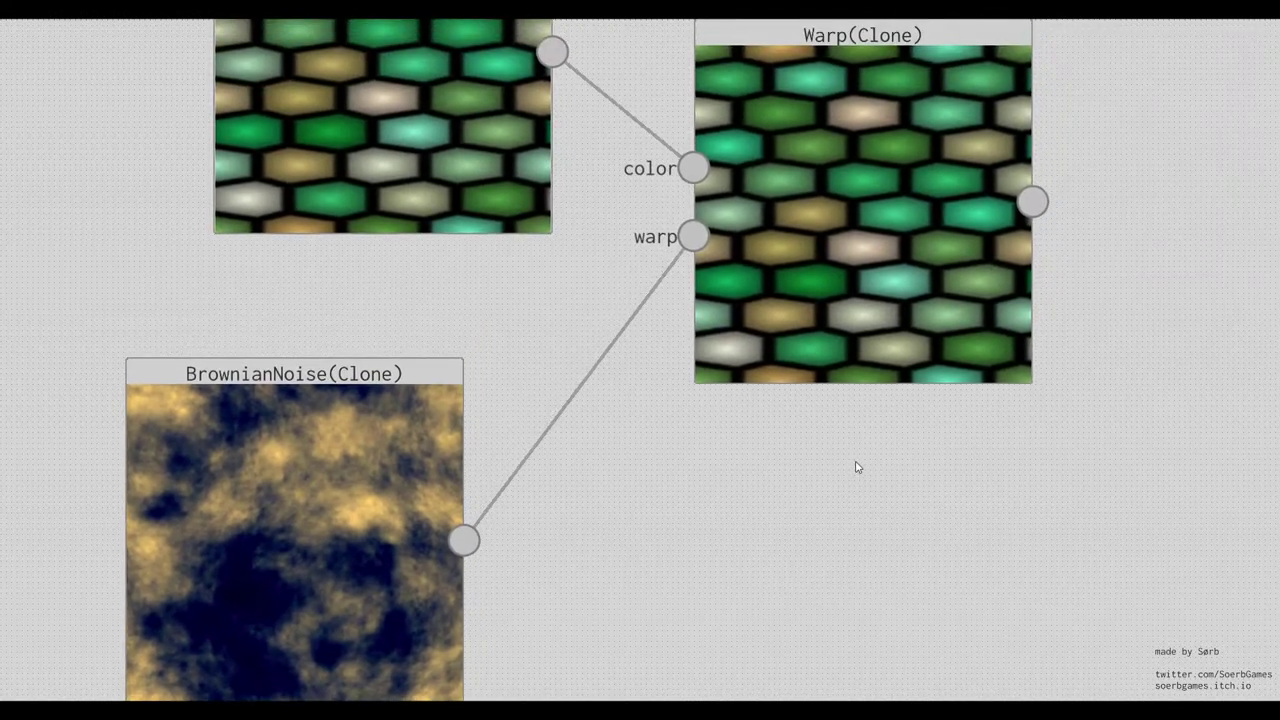
pyautogui.click(851, 286)
pyautogui.moveTo(1155, 90); pyautogui.dragTo(1161, 91)
pyautogui.moveTo(1150, 214); pyautogui.dragTo(961, 379)
pyautogui.moveTo(1020, 181)
pyautogui.mouseDown()
pyautogui.moveTo(920, 388)
pyautogui.moveTo(823, 526)
pyautogui.mouseUp()
pyautogui.moveTo(1062, 326); pyautogui.dragTo(956, 412)
pyautogui.moveTo(818, 532); pyautogui.dragTo(1046, 330)
pyautogui.scroll(-3, 834, 358)
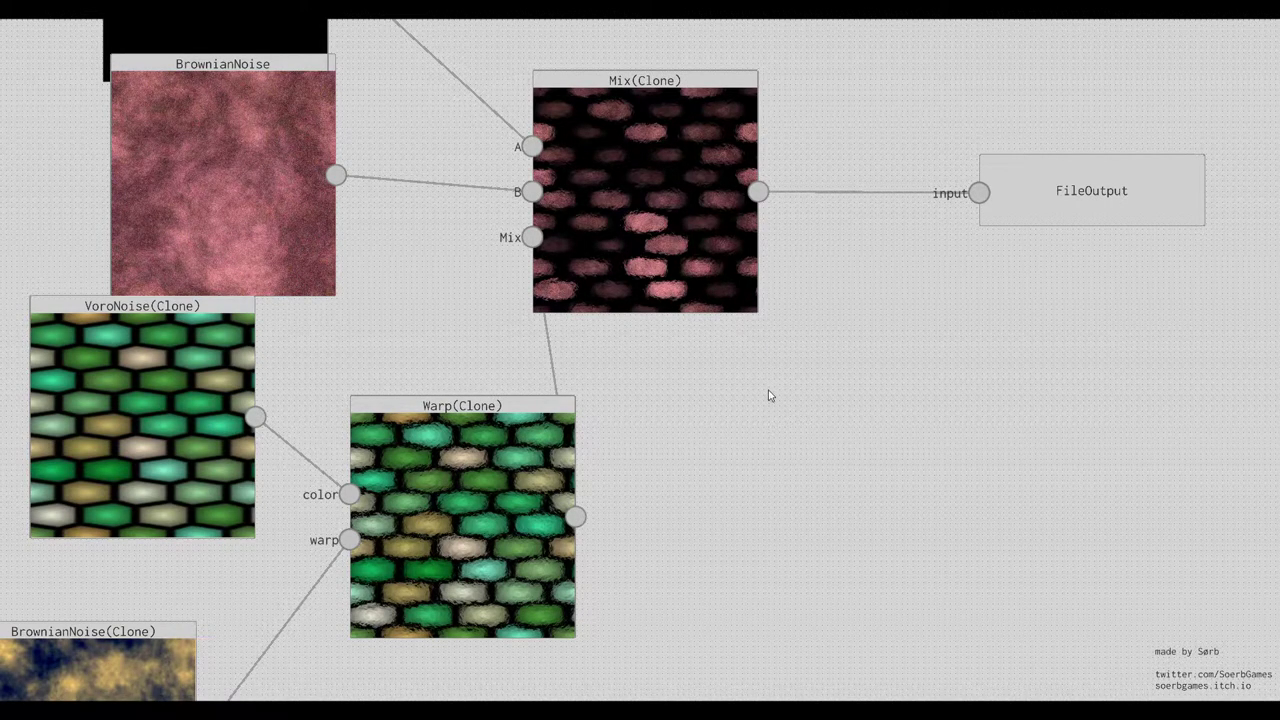
# Save the finished texture from the FileOutput node to a file named output at 2048 by 2048.
pyautogui.moveTo(866, 304); pyautogui.dragTo(688, 397)
pyautogui.click(877, 299)
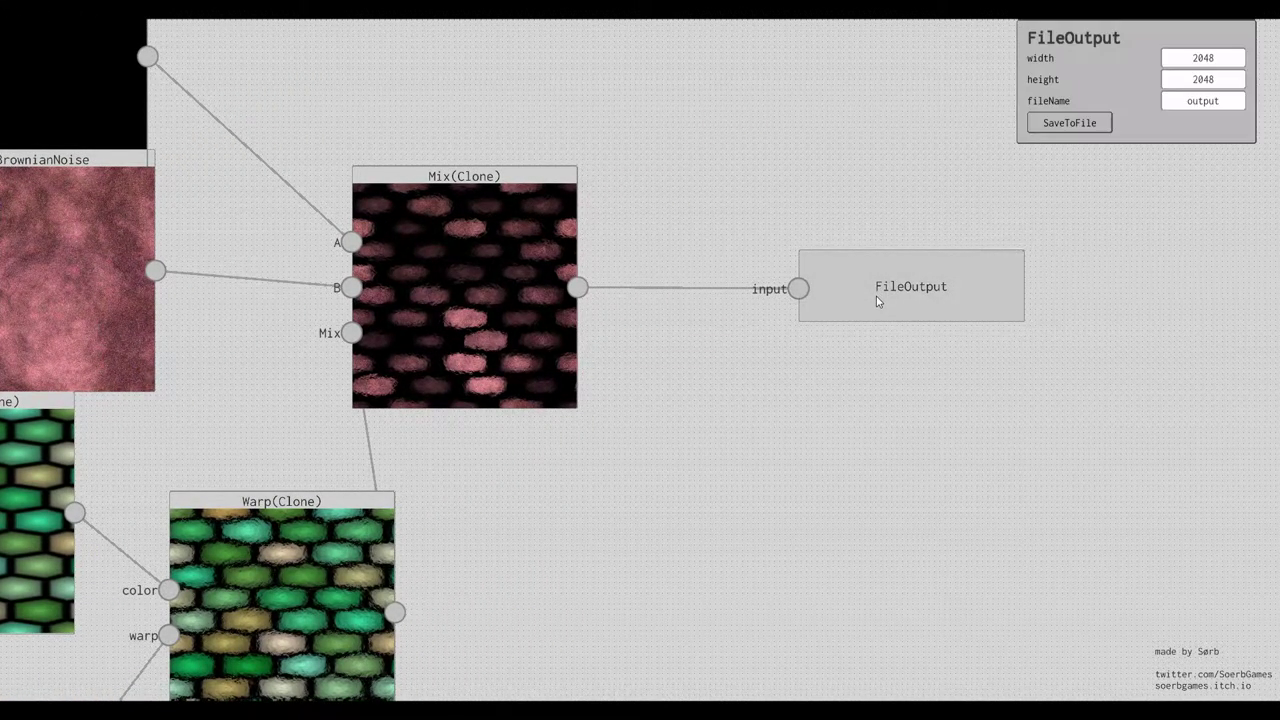
pyautogui.click(1063, 126)
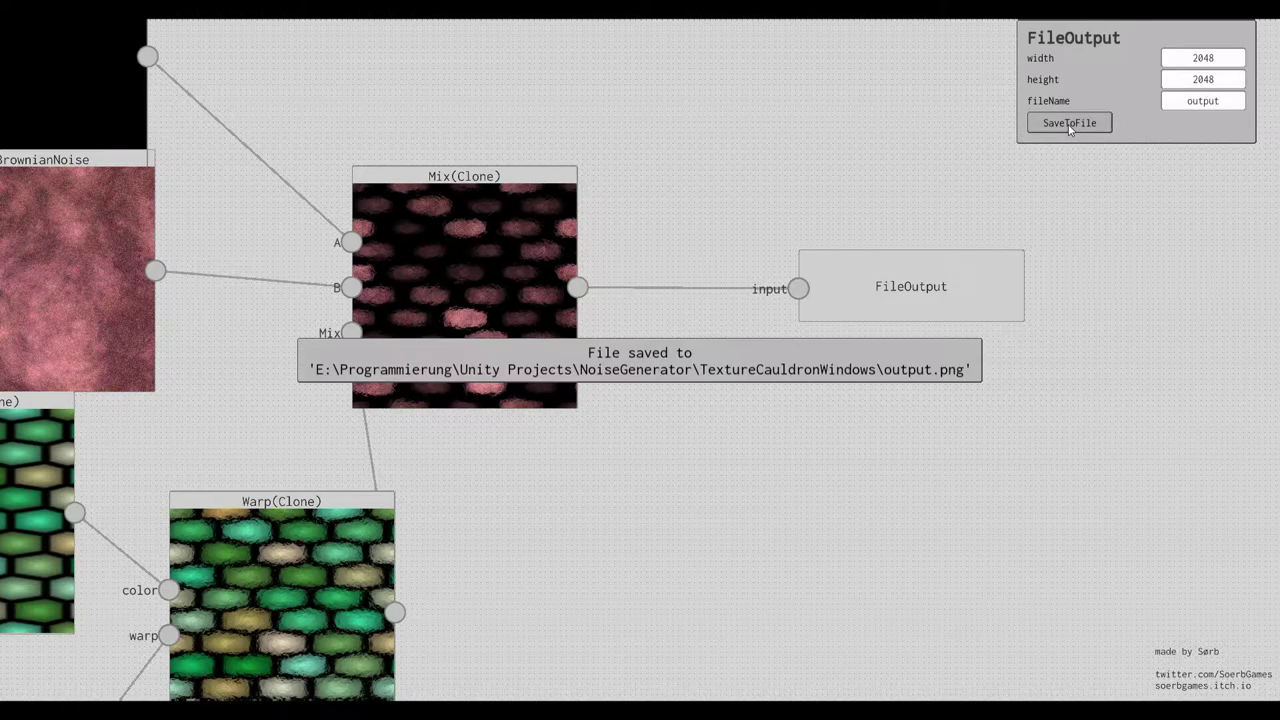
pyautogui.moveTo(674, 543); pyautogui.dragTo(856, 413)
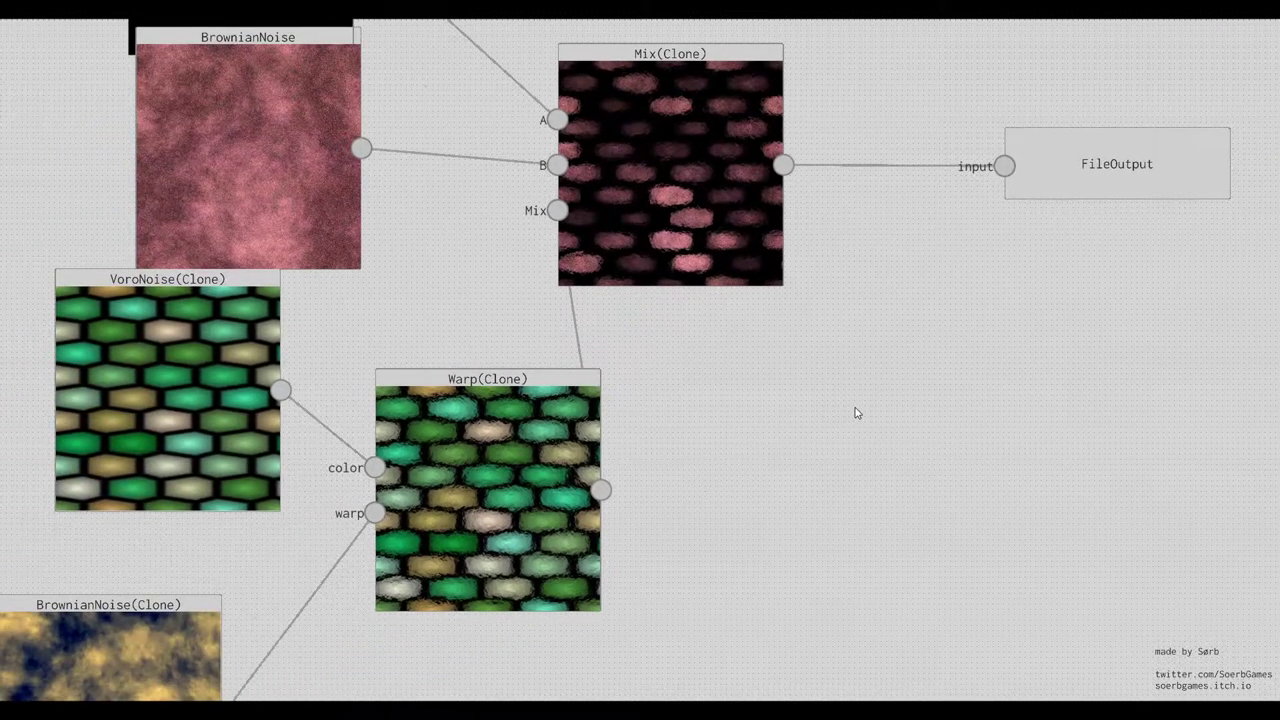